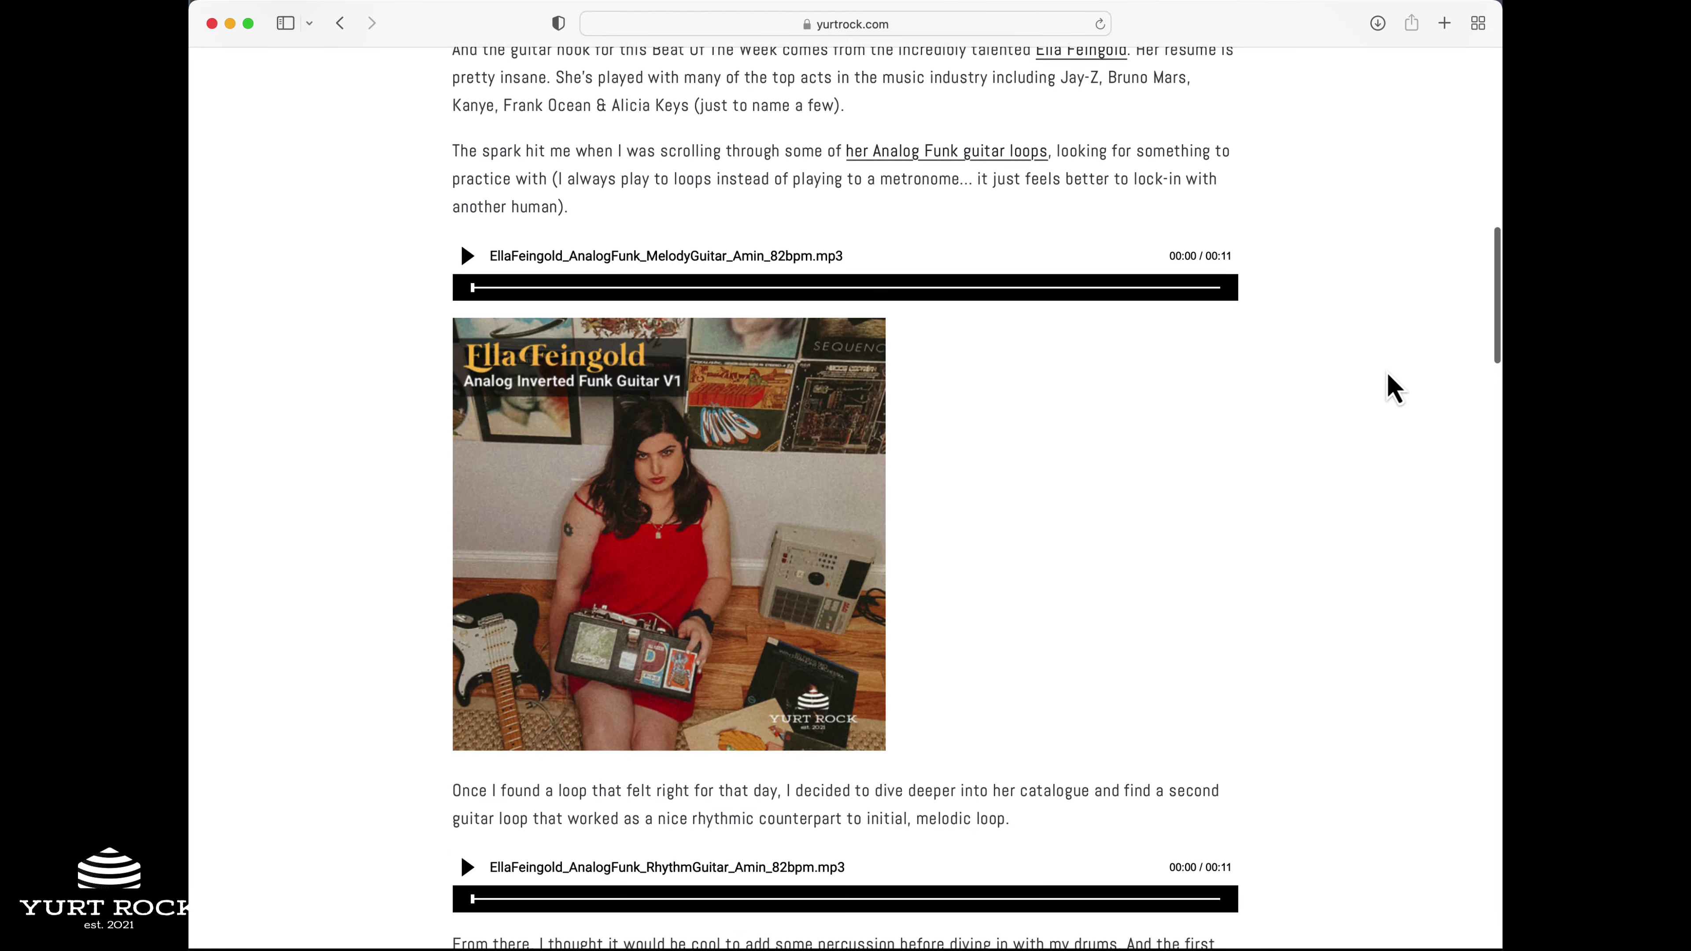
pyautogui.scroll(-10, 1392, 388)
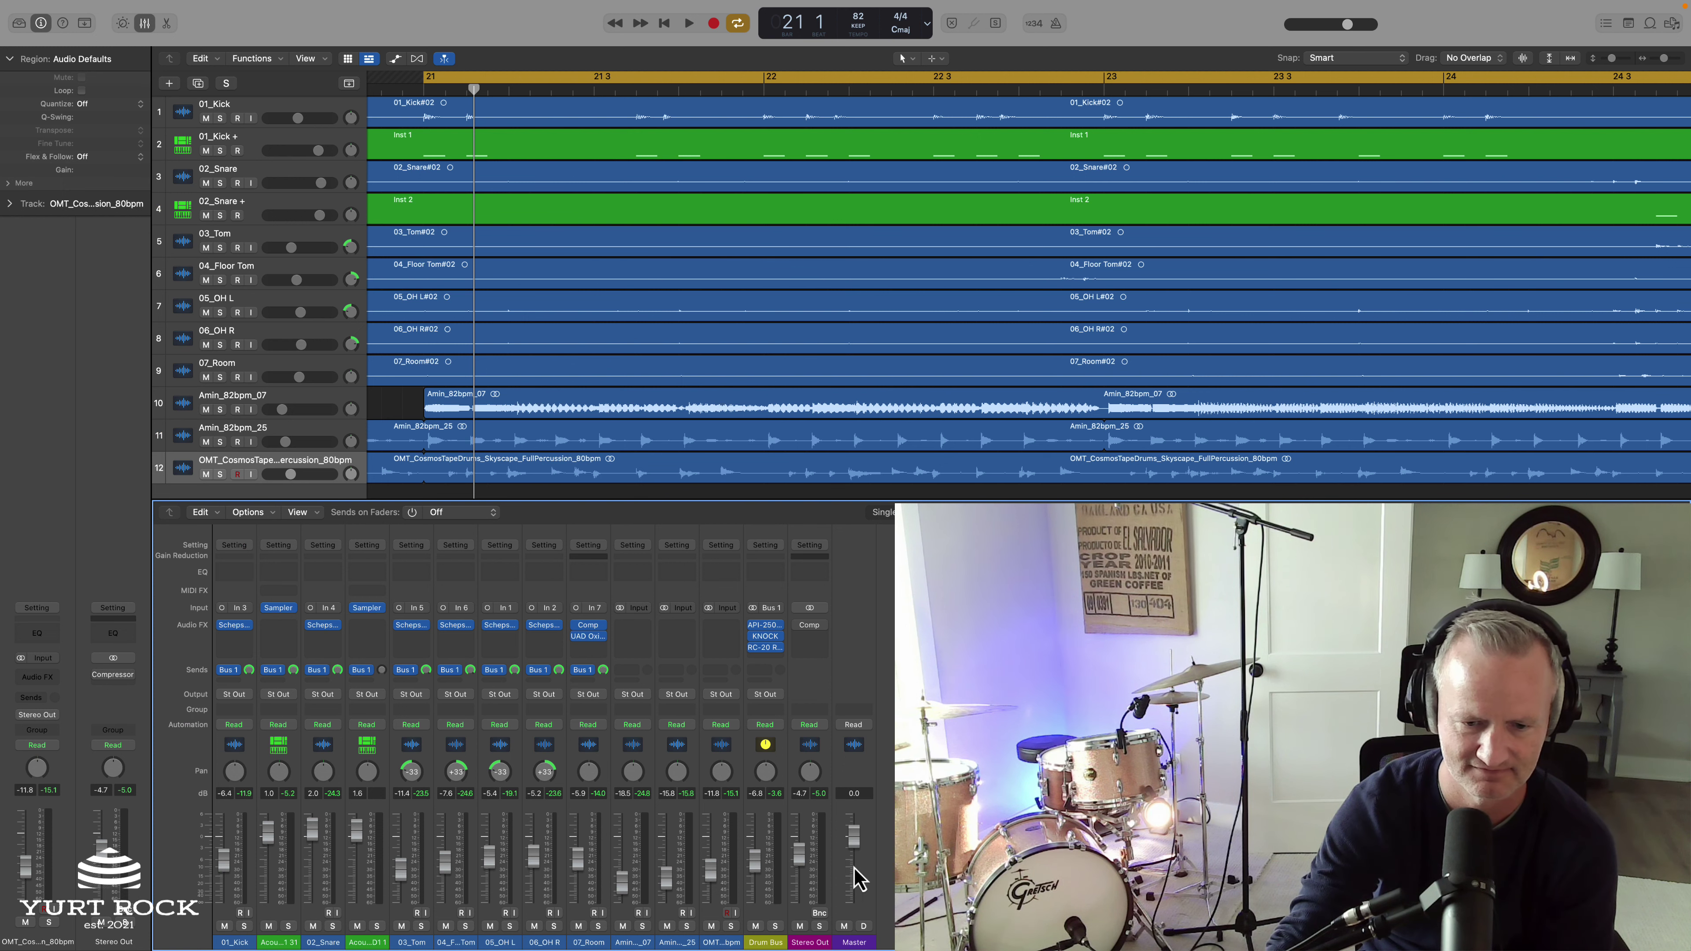
# Step: Solo the Amin_82bpm_07 guitar loop and play it briefly on its own
pyautogui.click(642, 926)
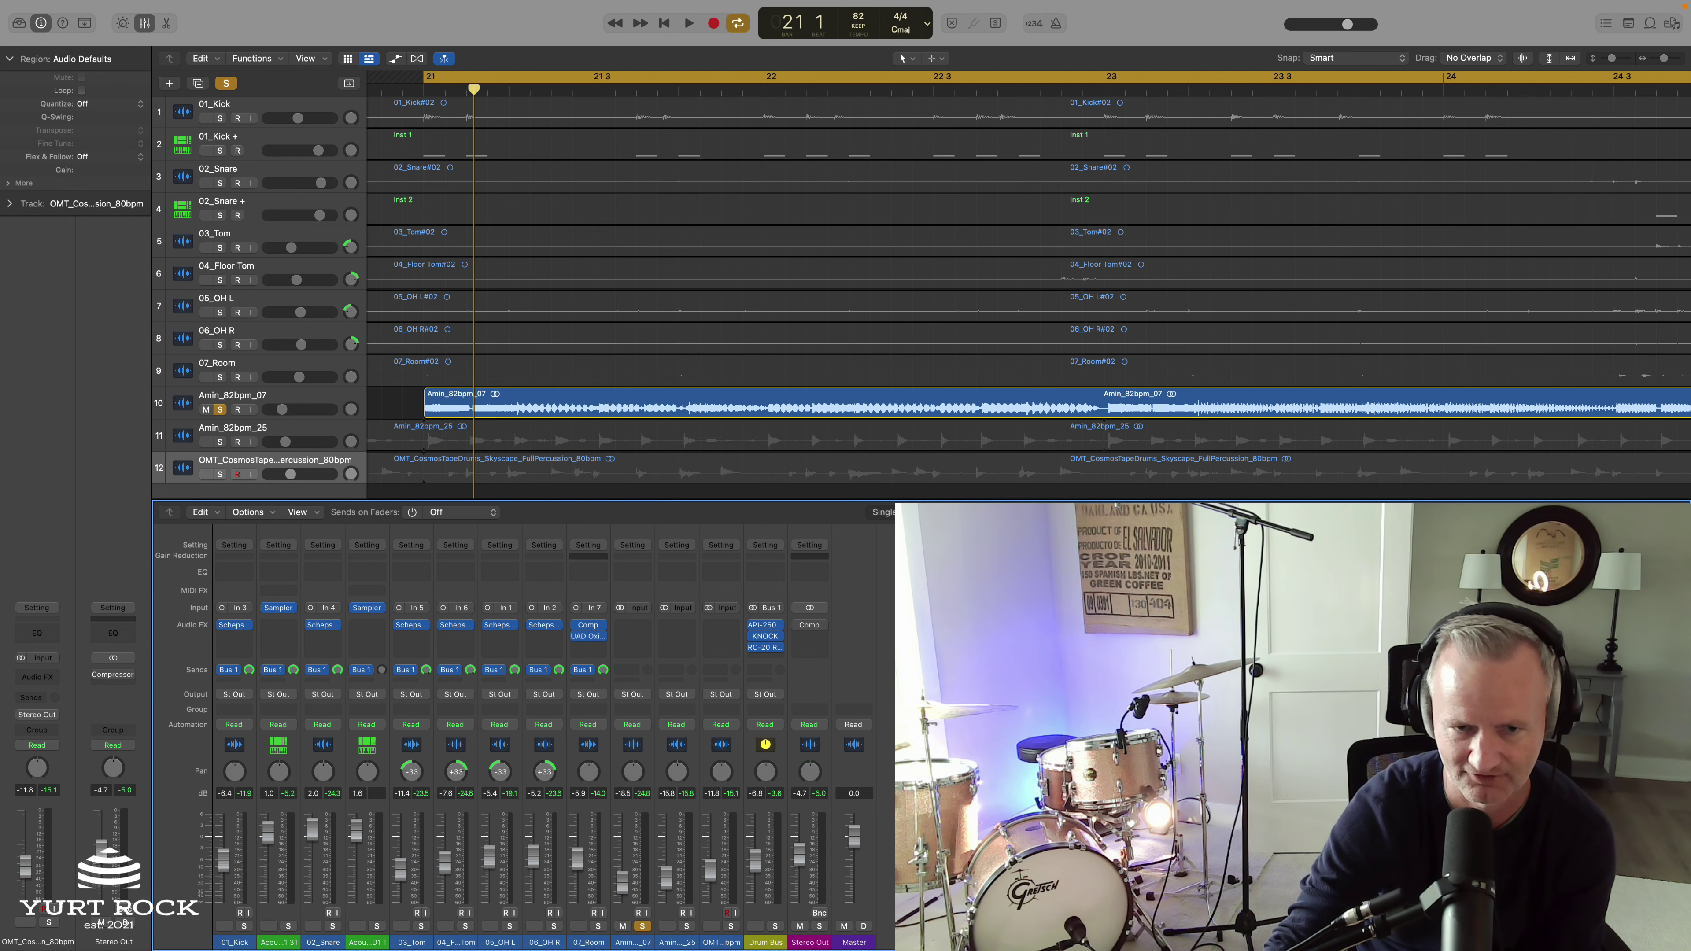
pyautogui.press('space')
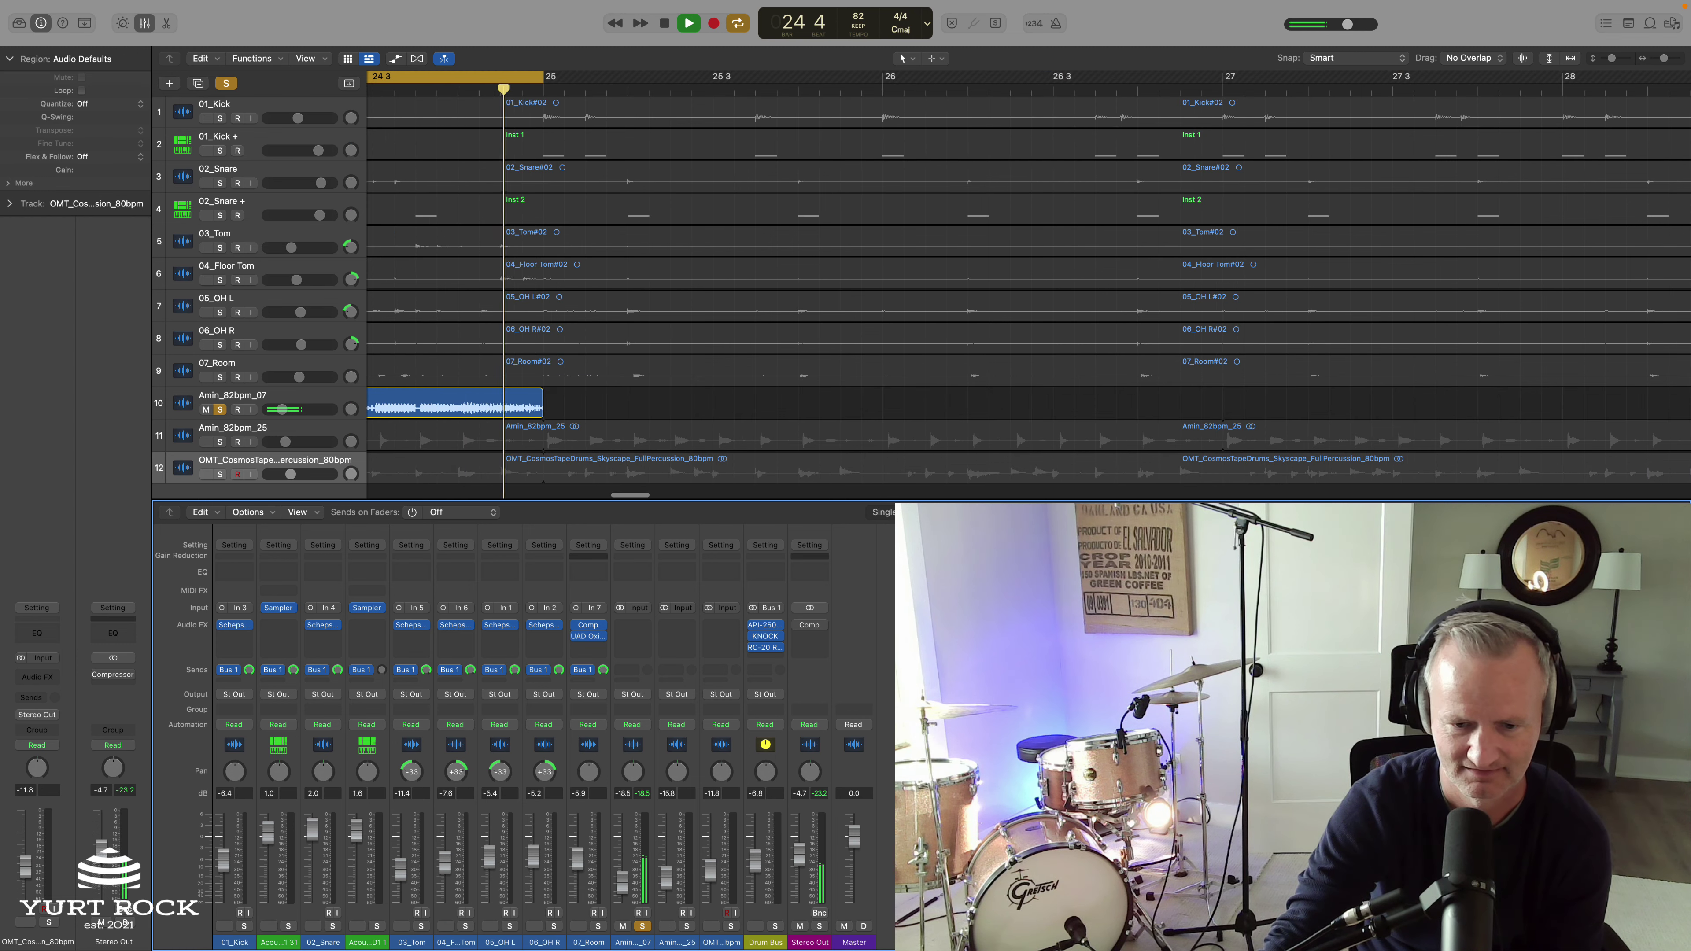
pyautogui.press('space')
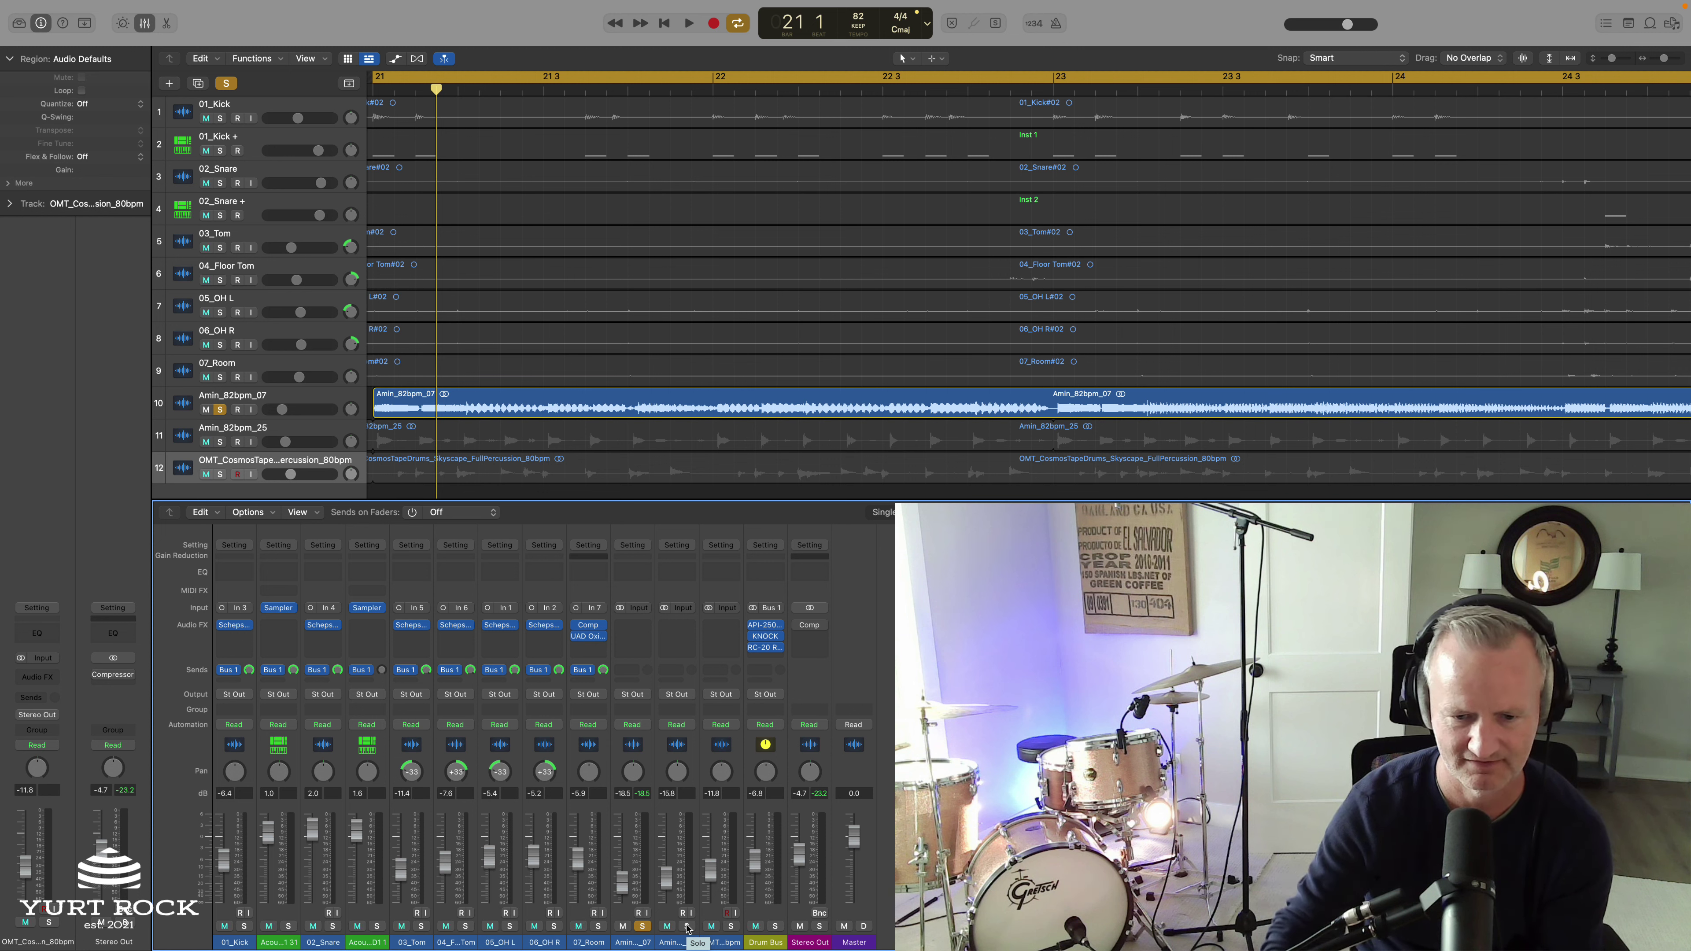
# Step: Solo Amin_82bpm_25 in place of Amin_82bpm_07 and play it alone
pyautogui.click(686, 926)
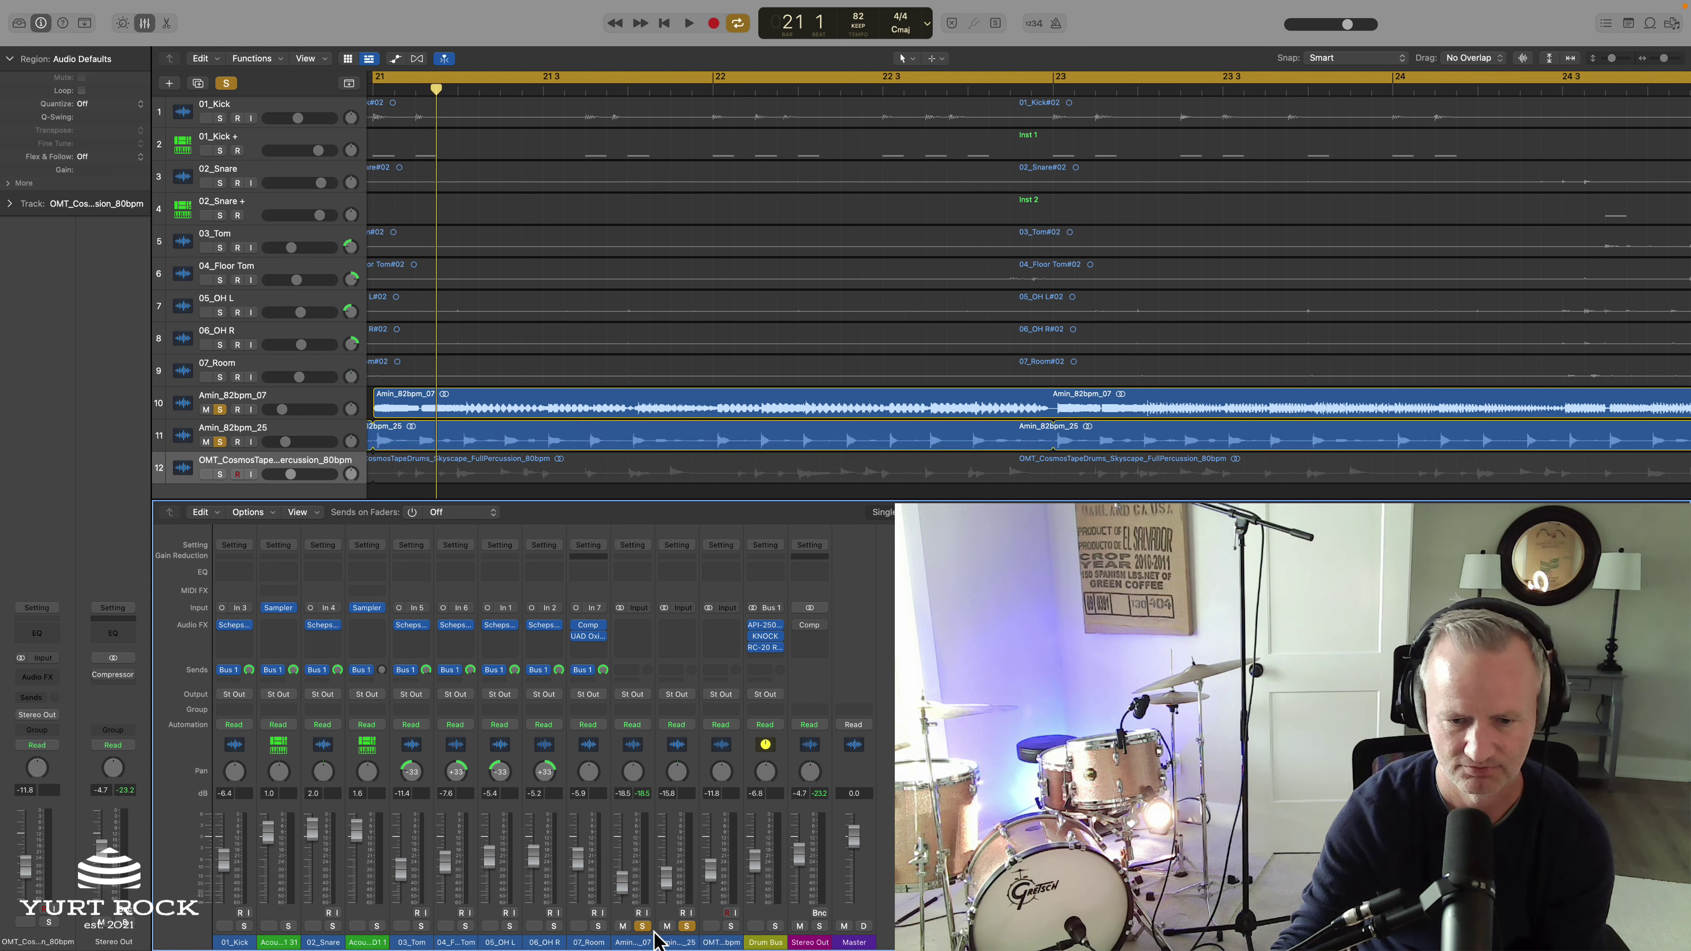
pyautogui.click(642, 926)
pyautogui.press('space')
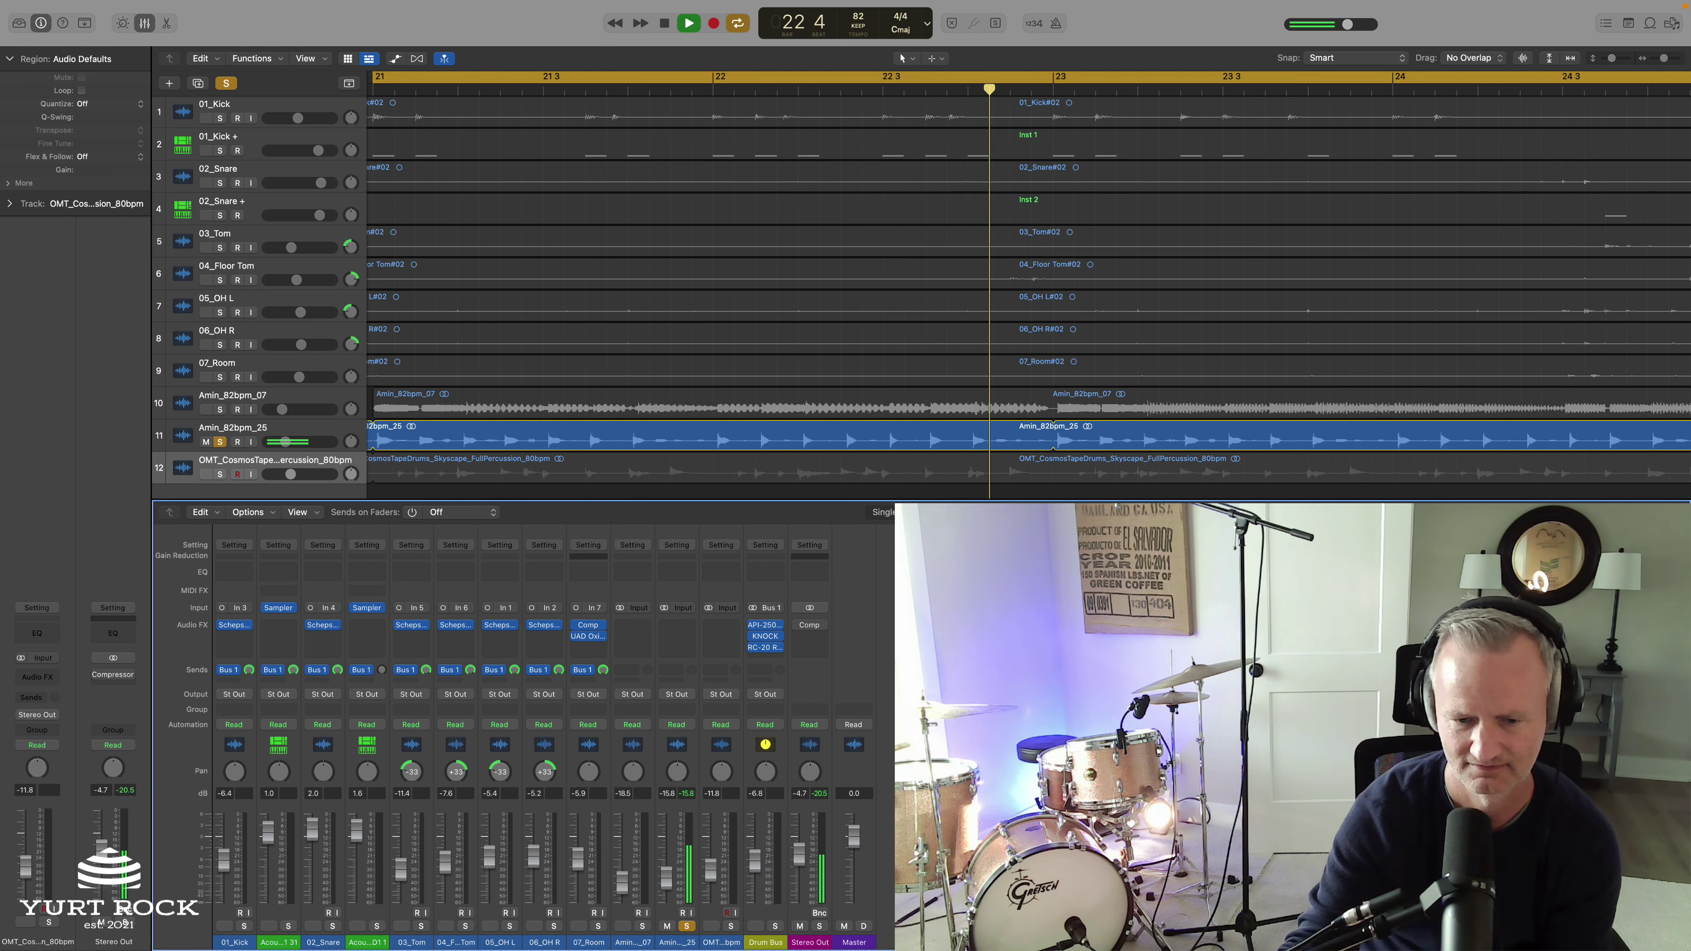
pyautogui.press('space')
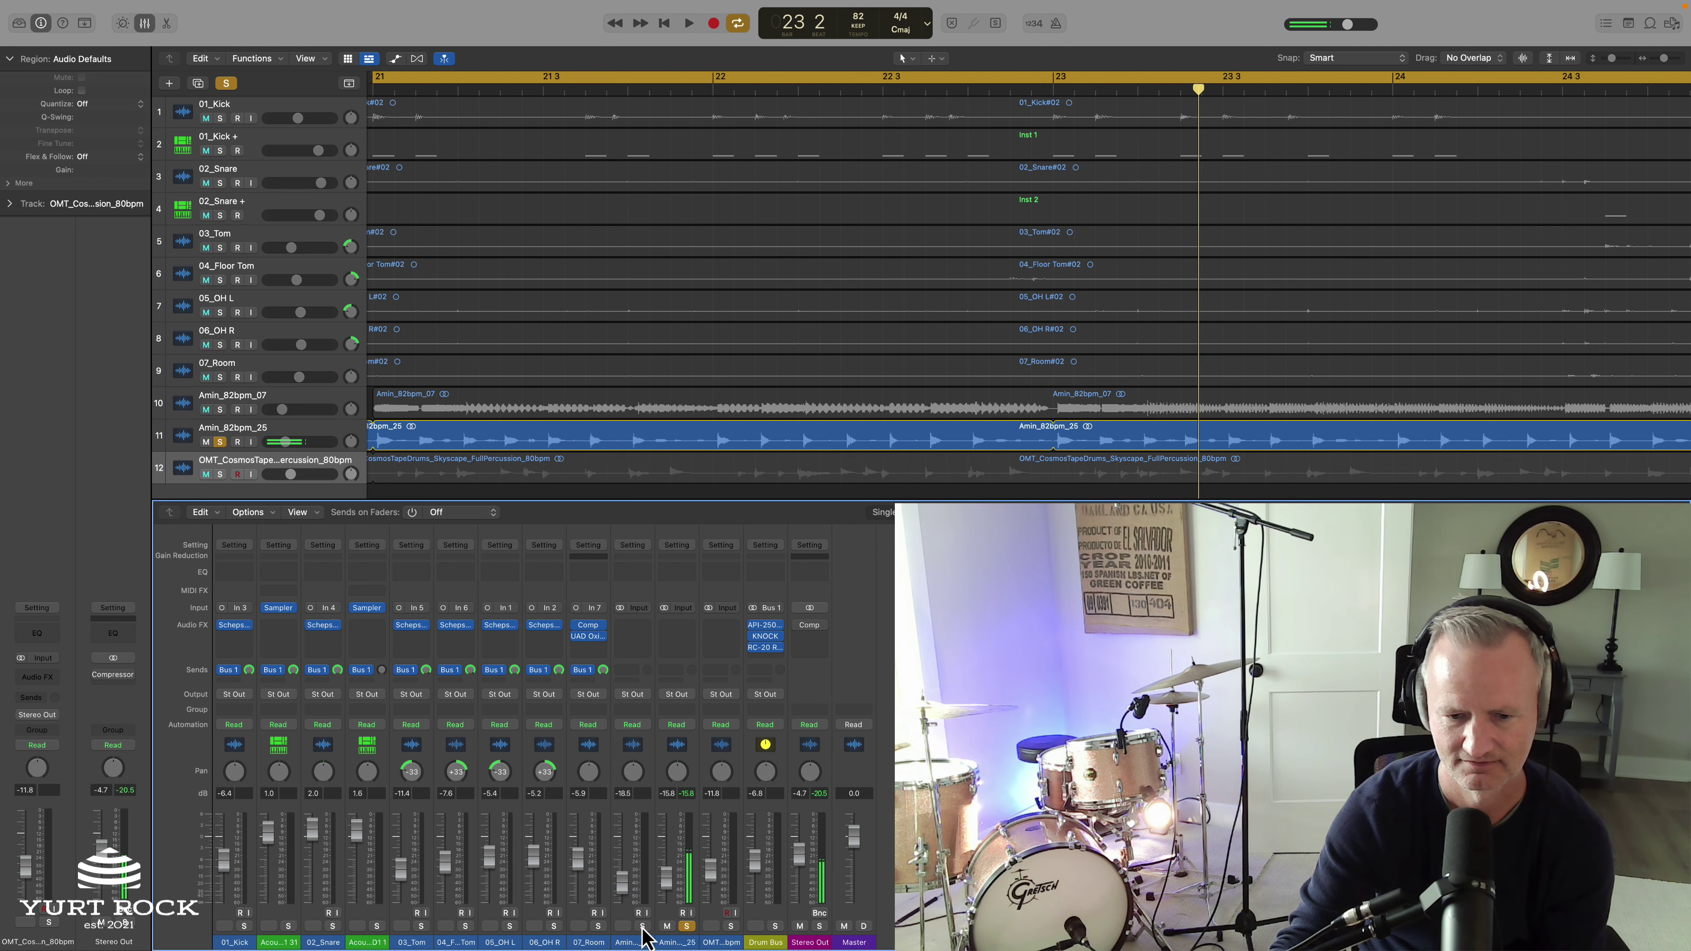
# Step: Re-solo Amin_82bpm_07 and play both guitar loops together
pyautogui.click(642, 927)
pyautogui.press('space')
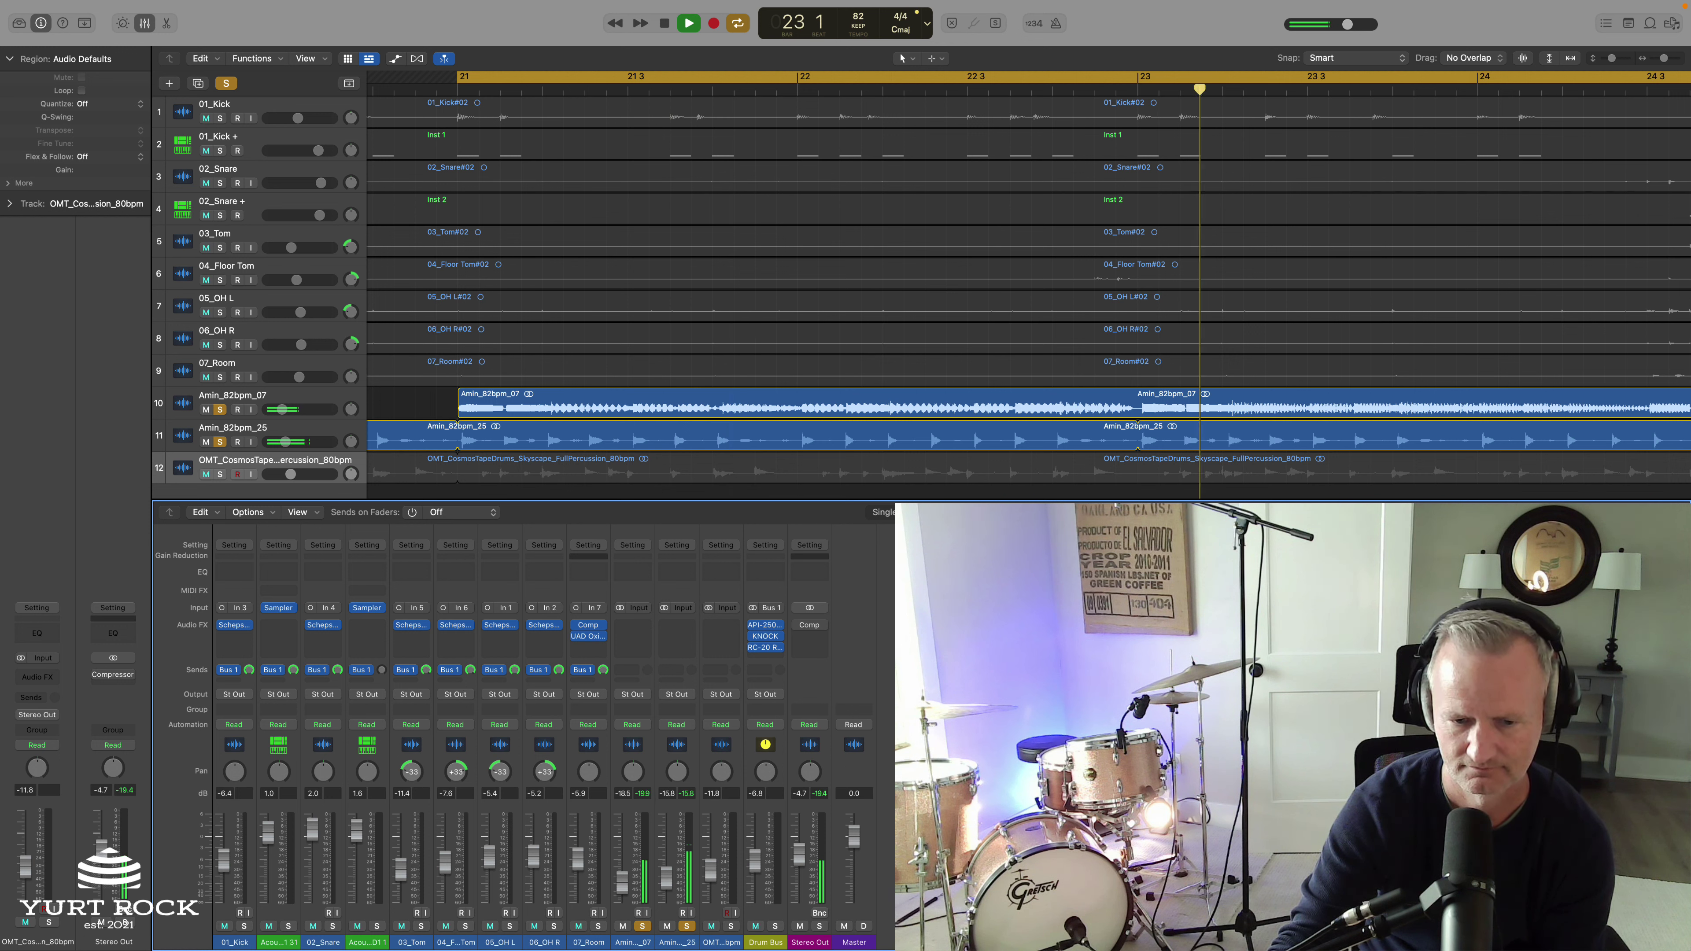
pyautogui.press('space')
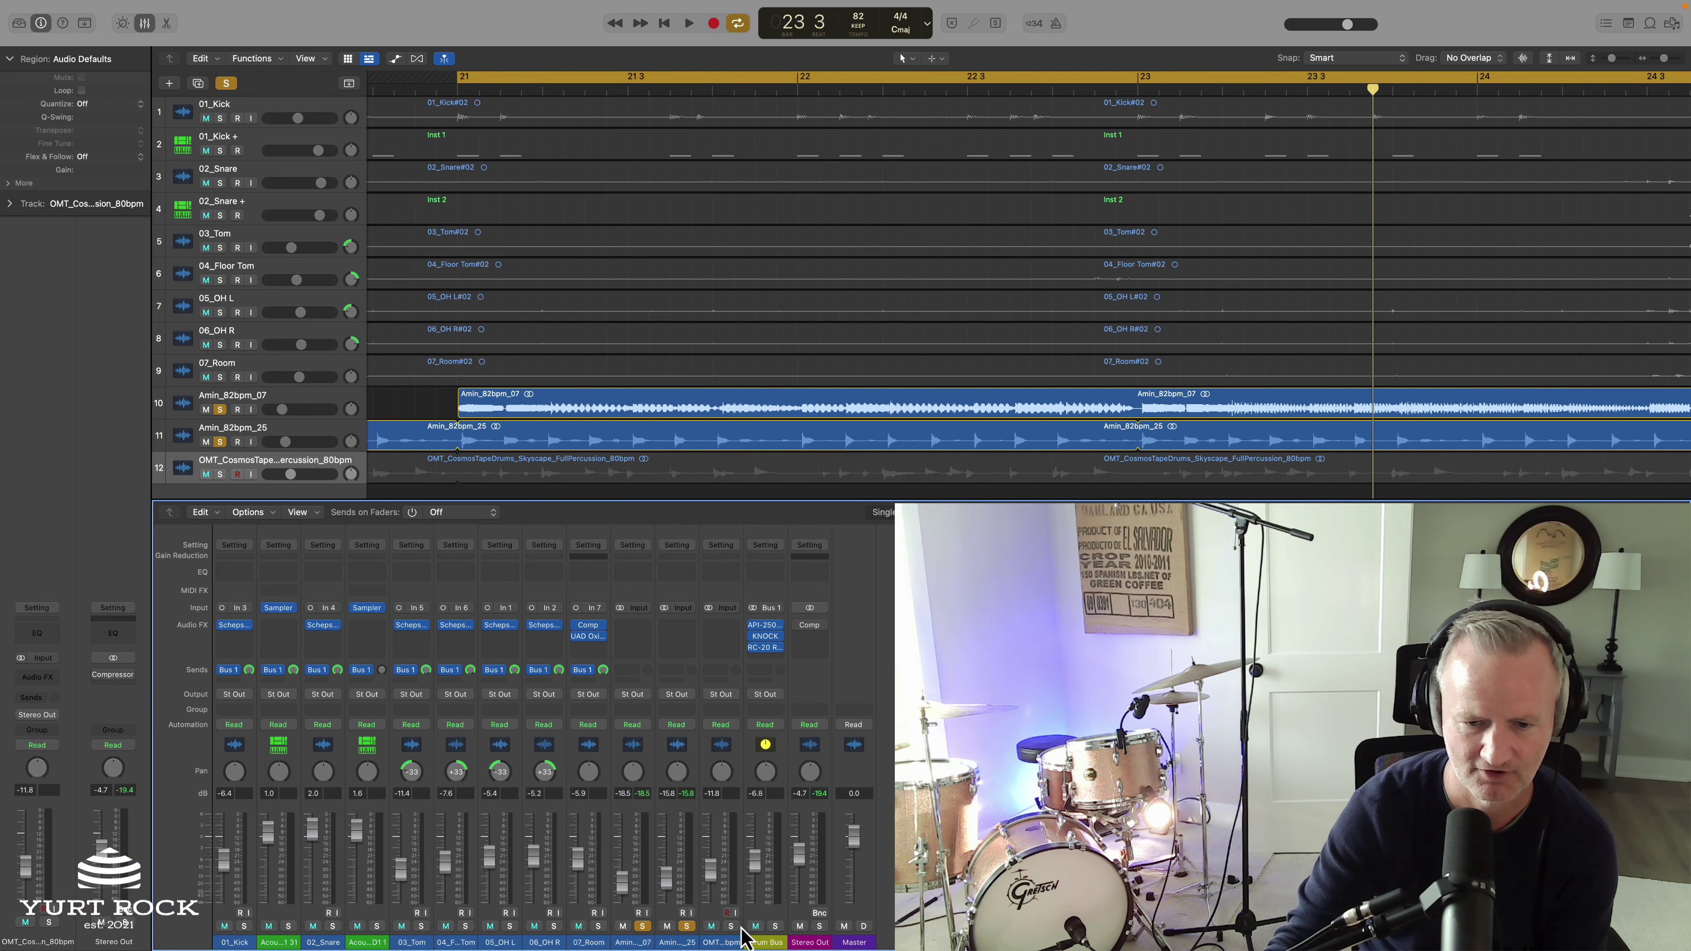
# Step: Play the OMT_CosmoTape percussion loop soloed alone, then add Amin_82bpm_07 back to the solo
pyautogui.click(685, 927)
pyautogui.click(642, 927)
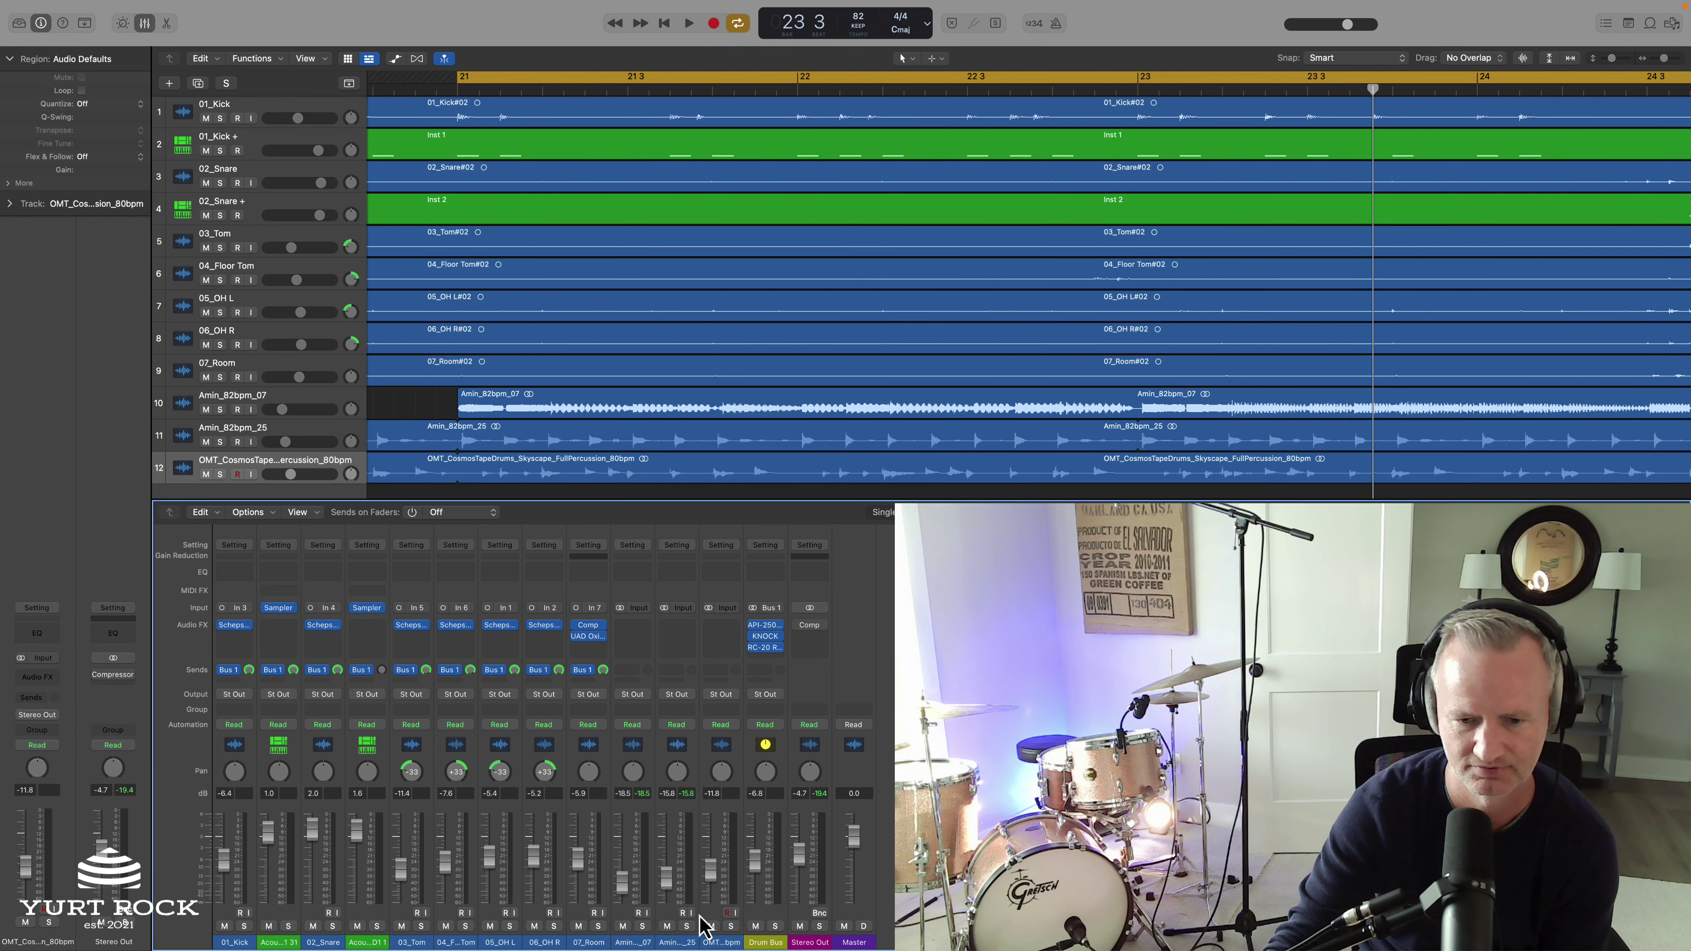
pyautogui.click(731, 926)
pyautogui.press('space')
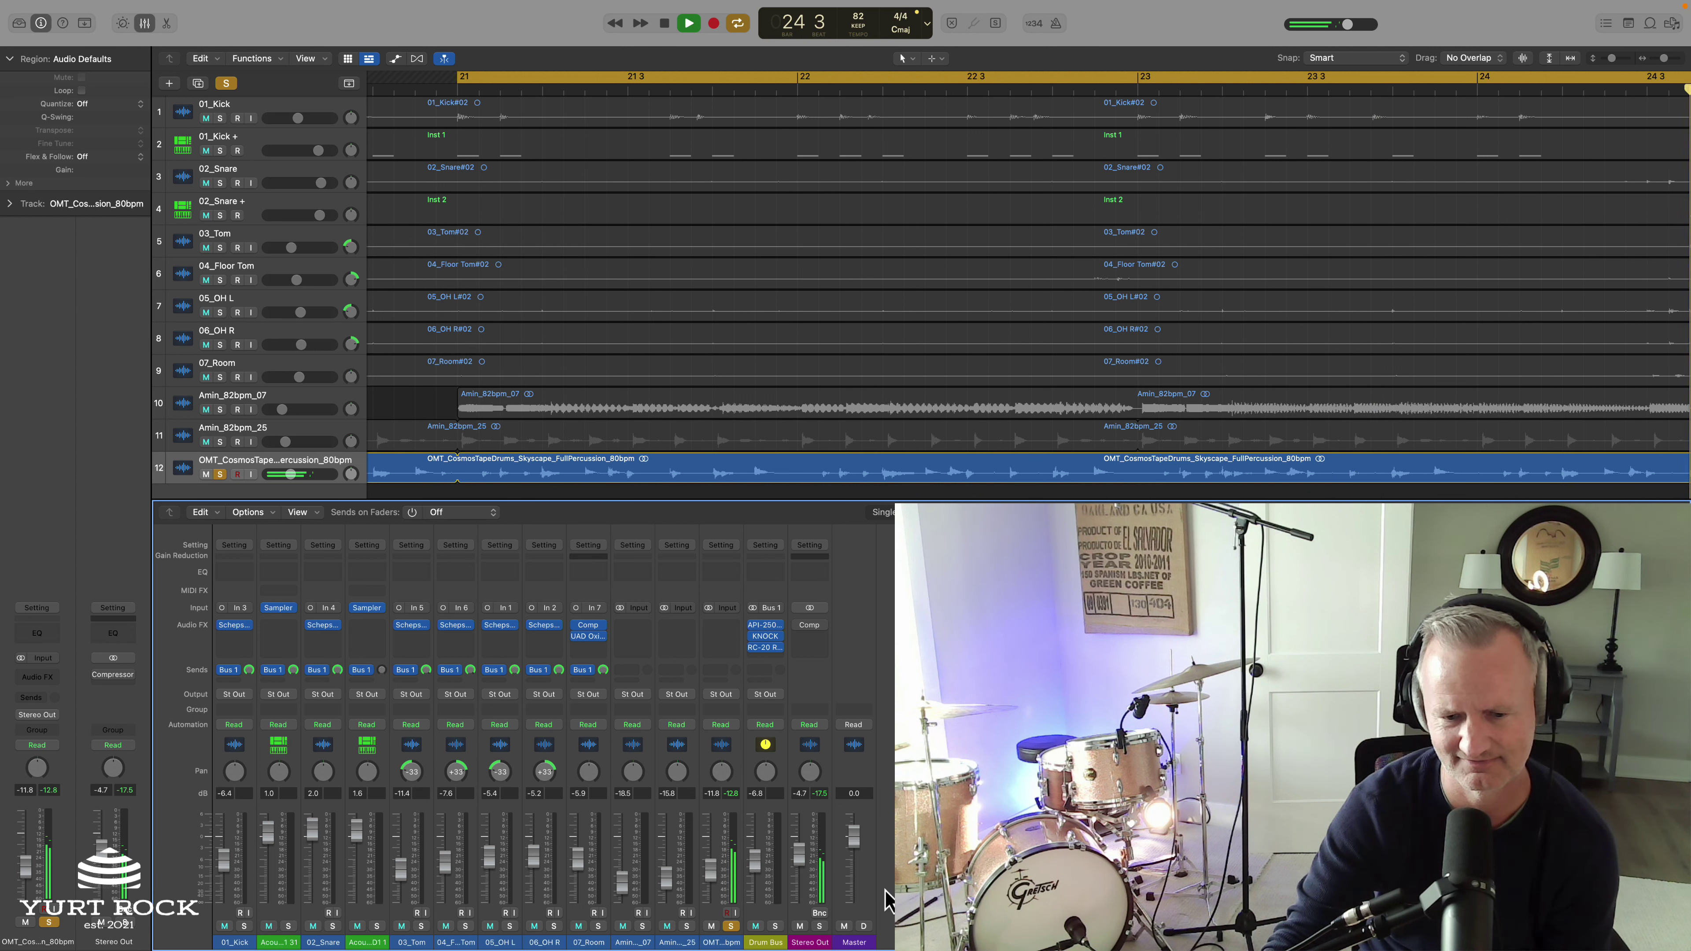
pyautogui.click(642, 926)
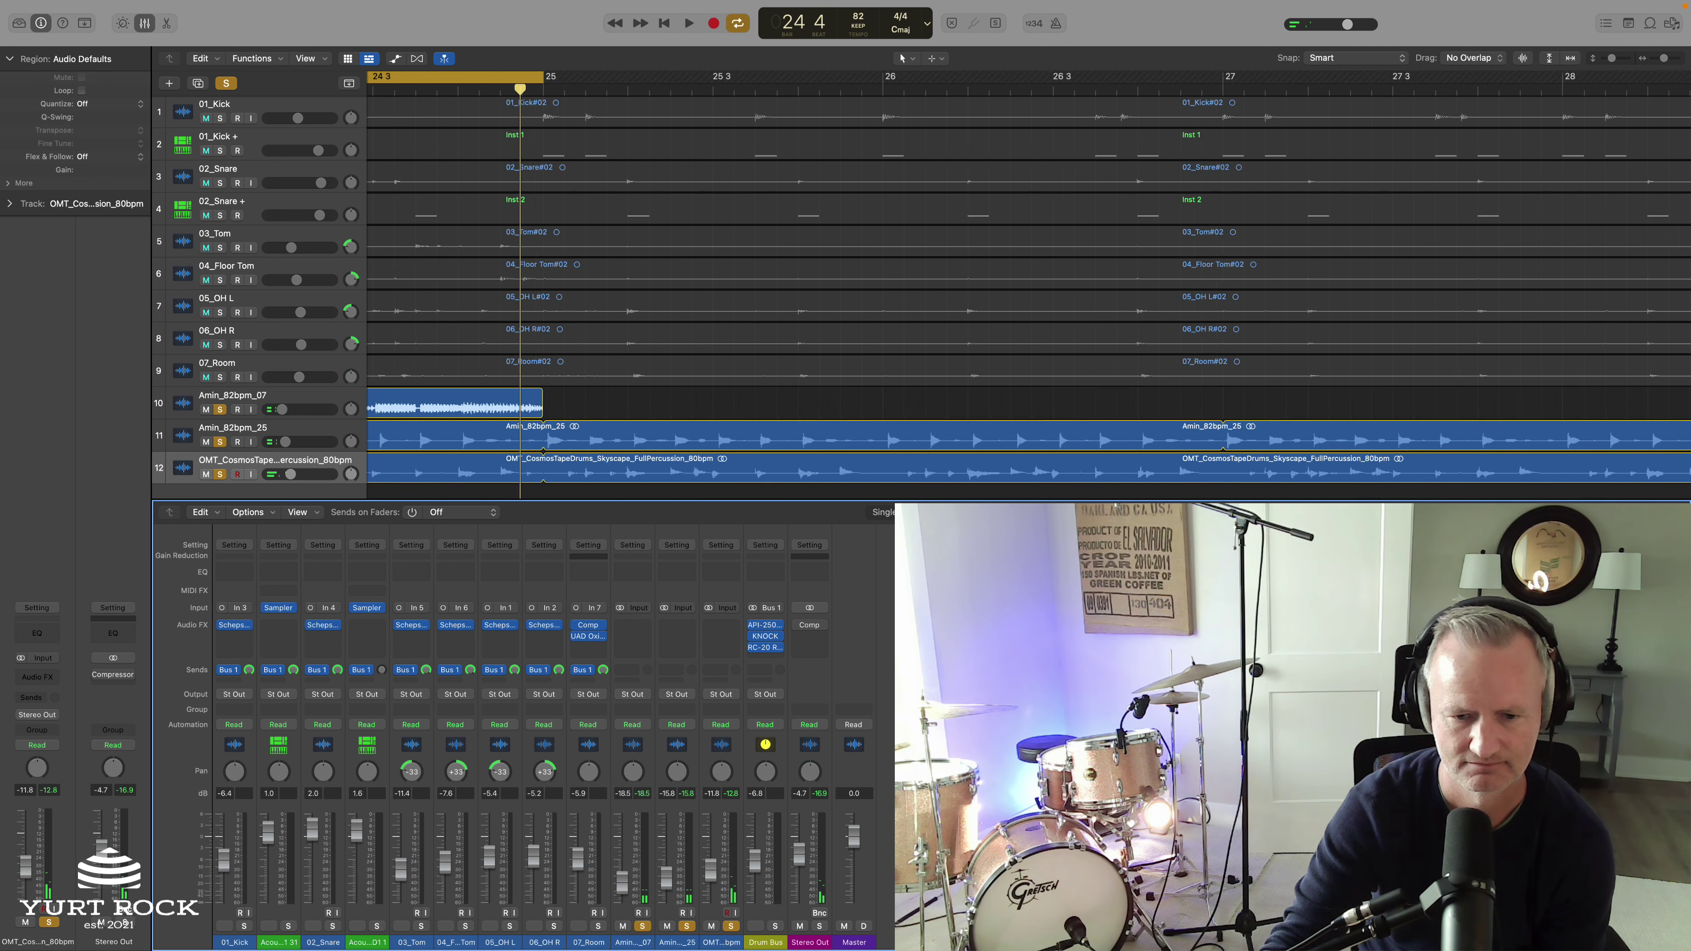
# Step: Add Amin_82bpm_25 to the solo so both guitar loops play with the percussion
pyautogui.click(687, 927)
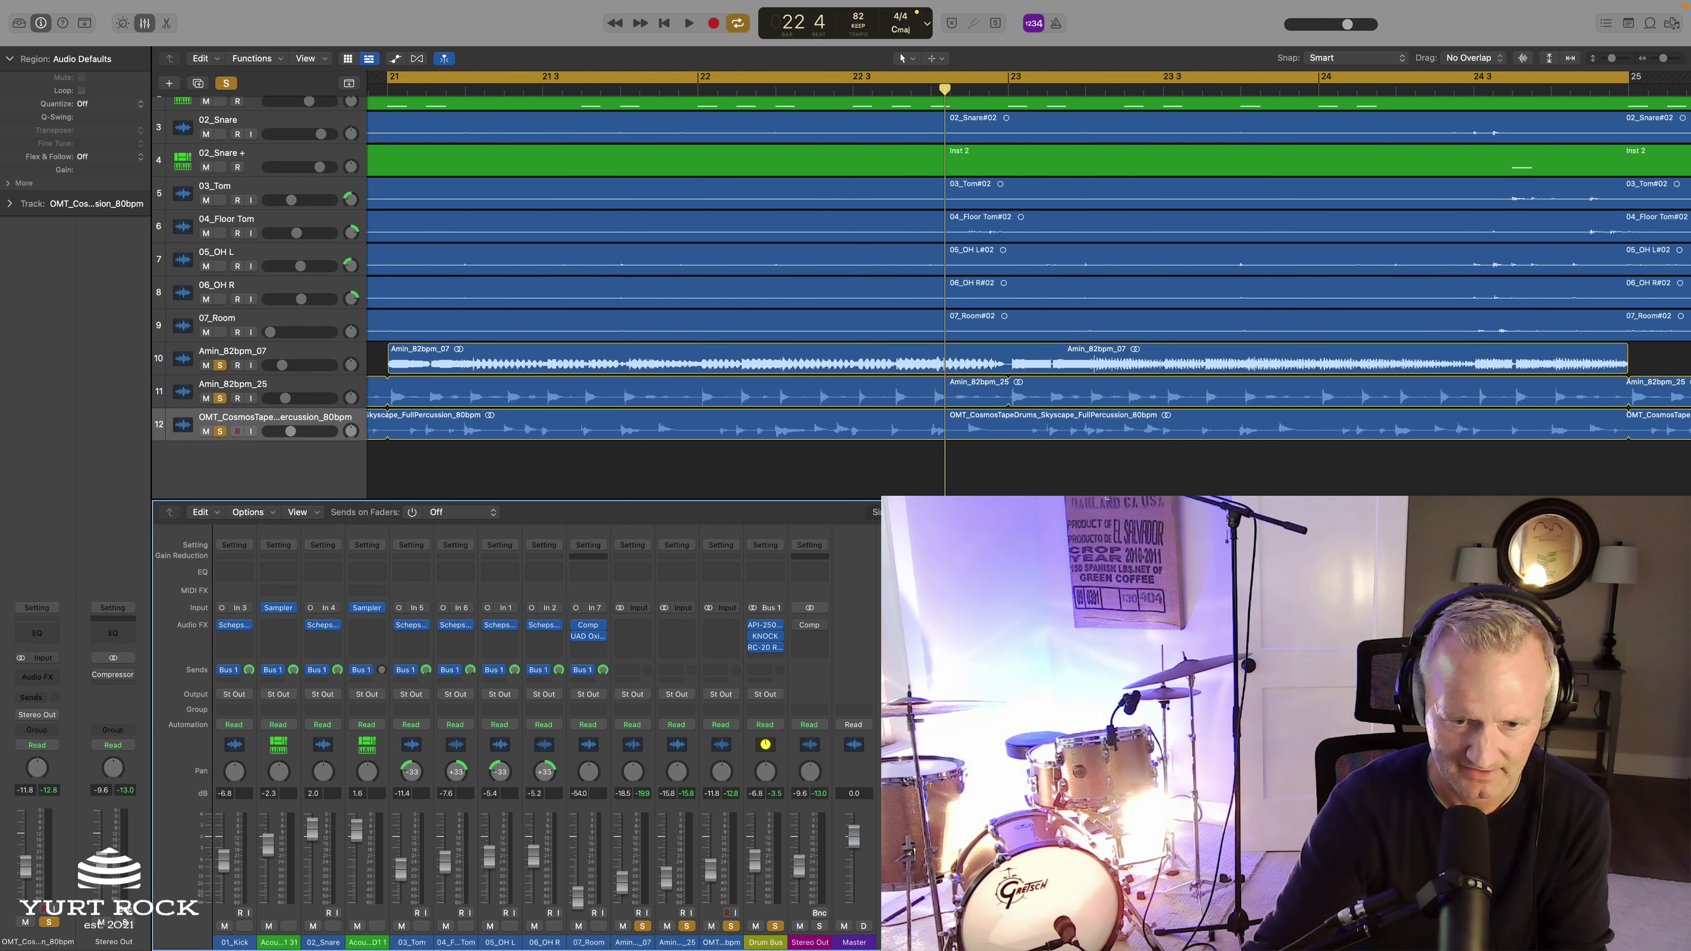
# Step: Play the beat, toggling the Drum Bus solo off and back on to compare, then stop
pyautogui.press('space')
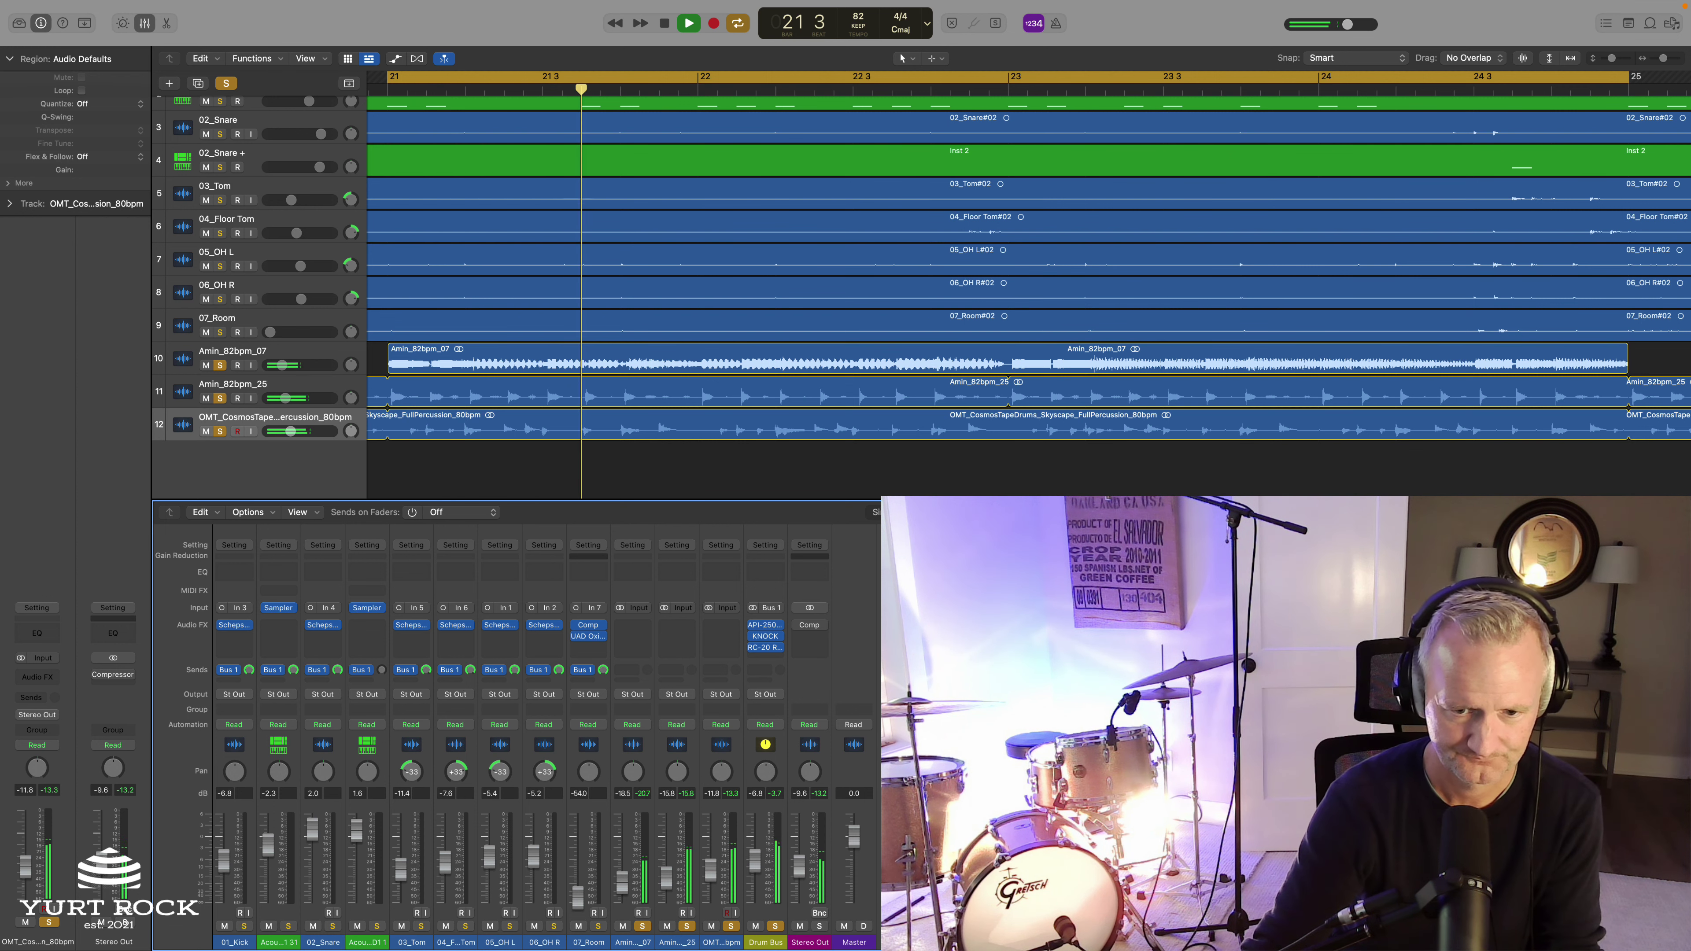
pyautogui.click(775, 927)
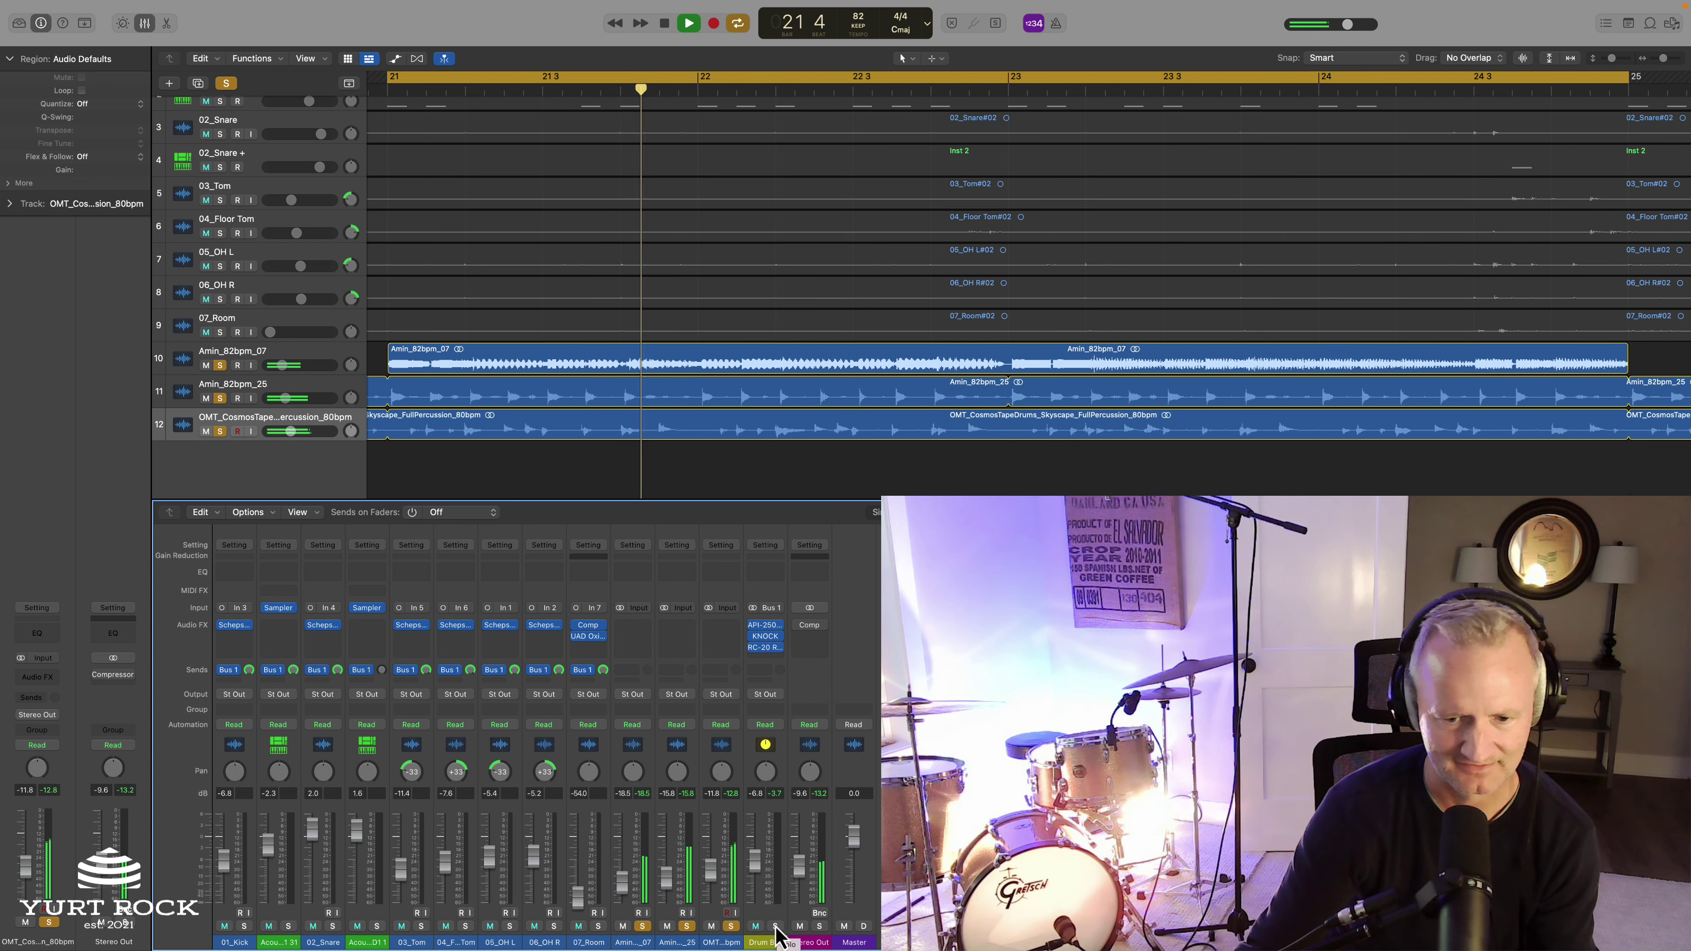
pyautogui.click(776, 928)
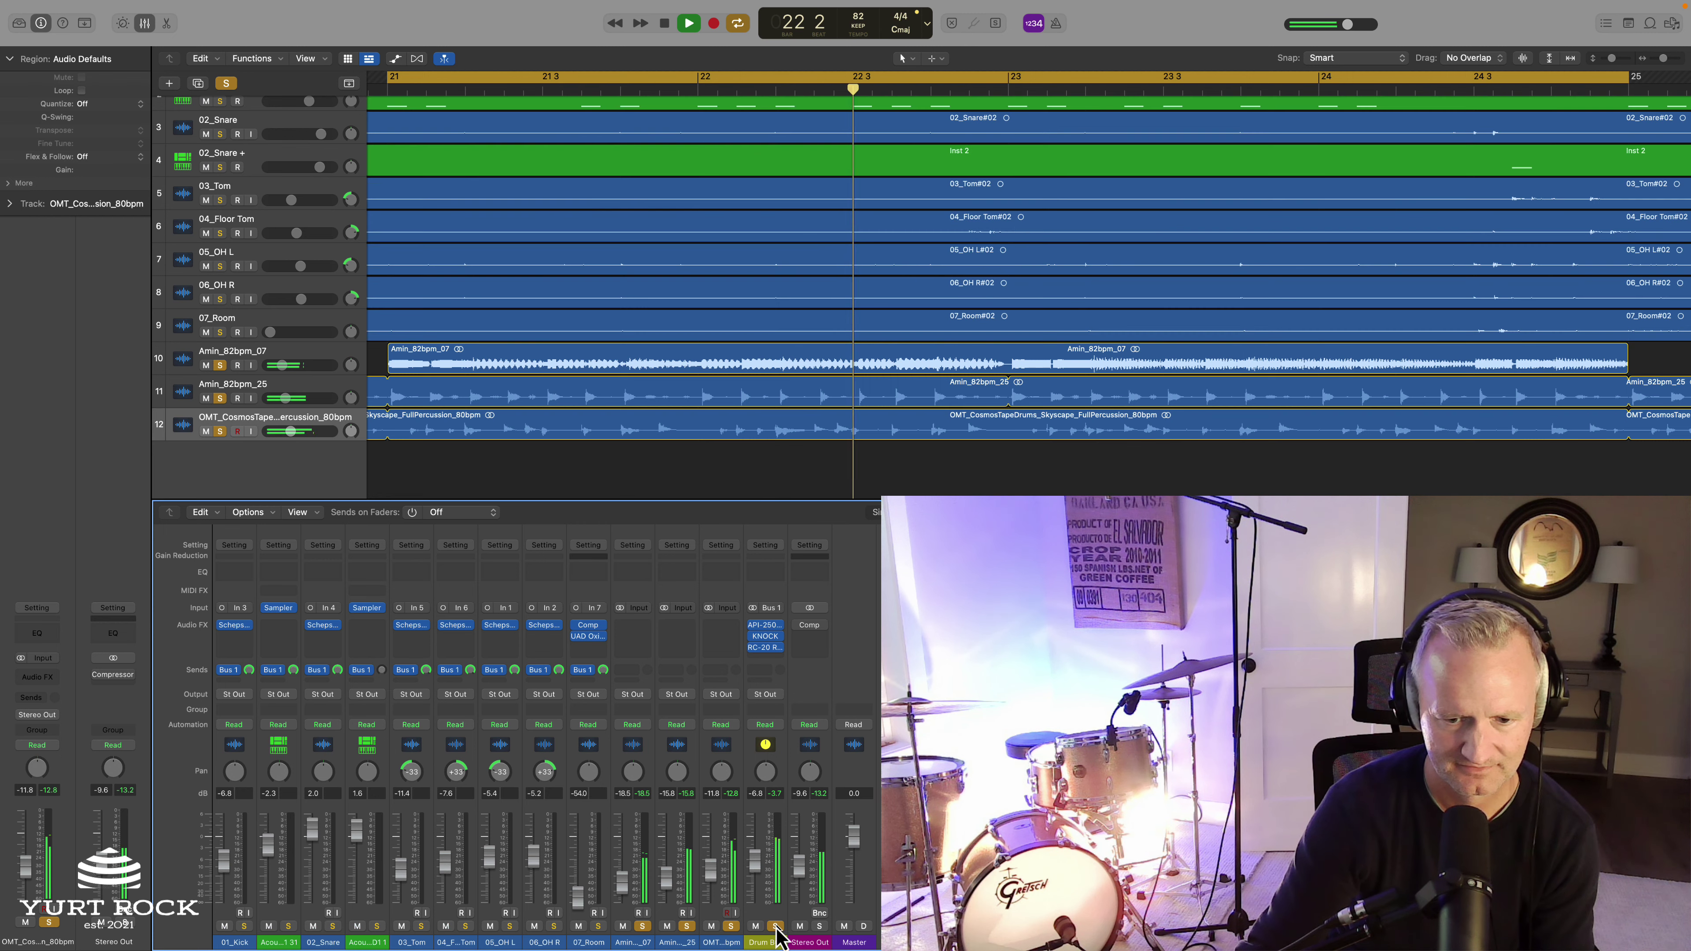
pyautogui.press('space')
# Step: Unsolo the OMT percussion and both Amin guitar loops, leaving only the Drum Bus soloed
pyautogui.click(730, 926)
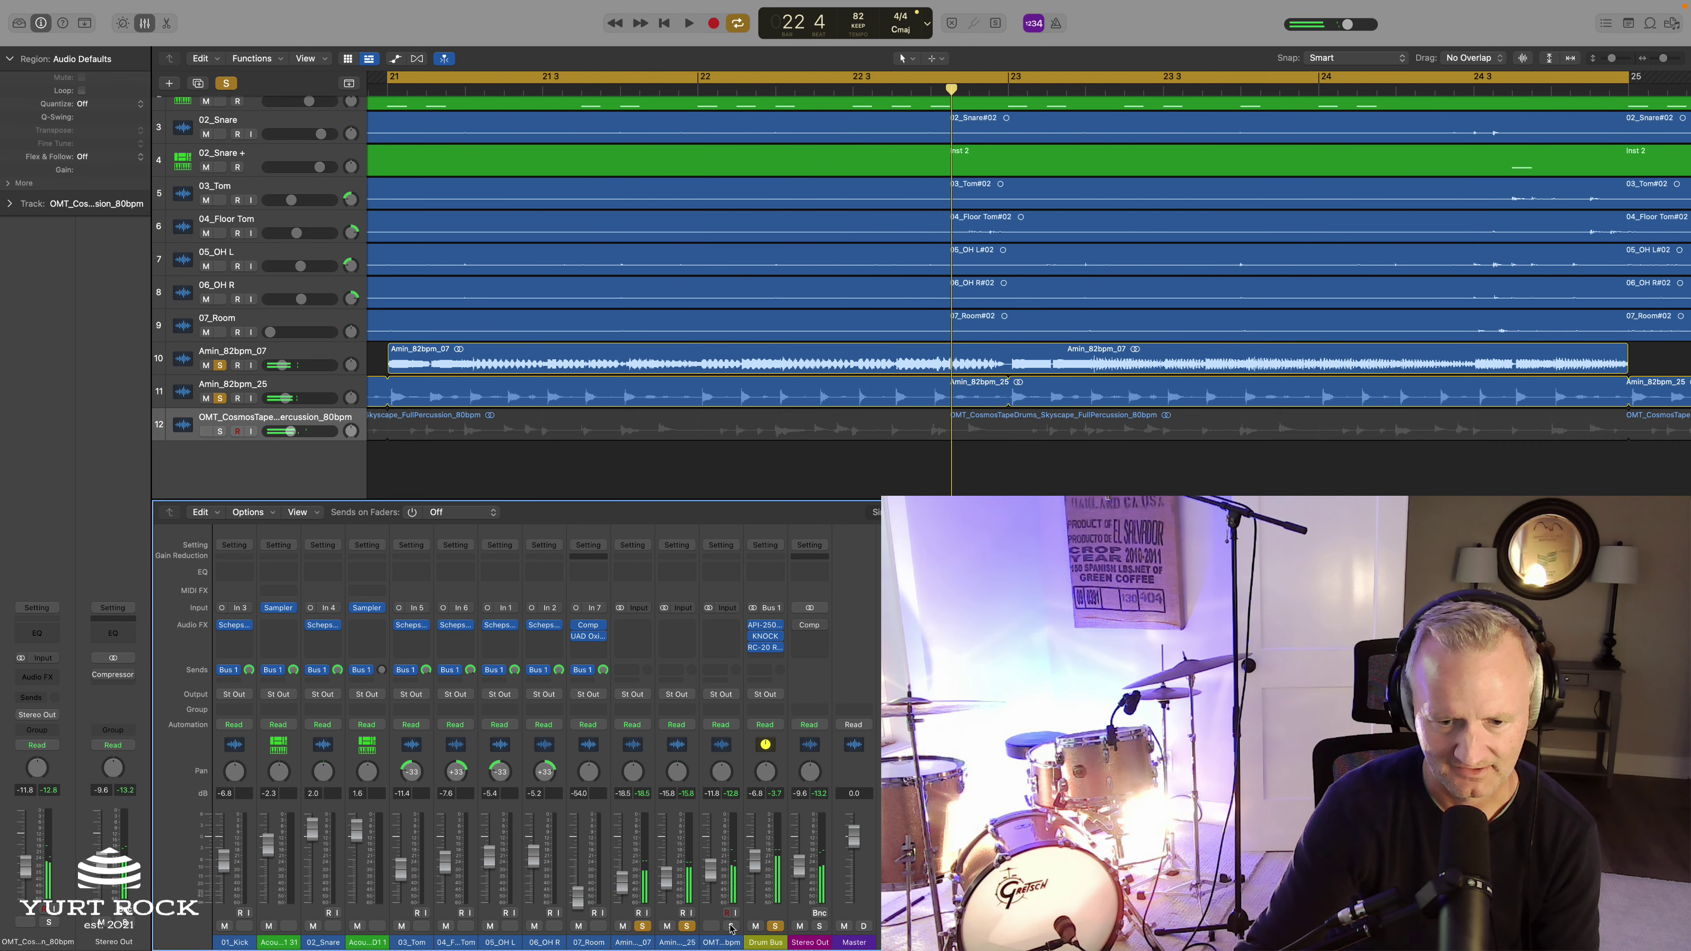
pyautogui.click(686, 926)
pyautogui.click(642, 926)
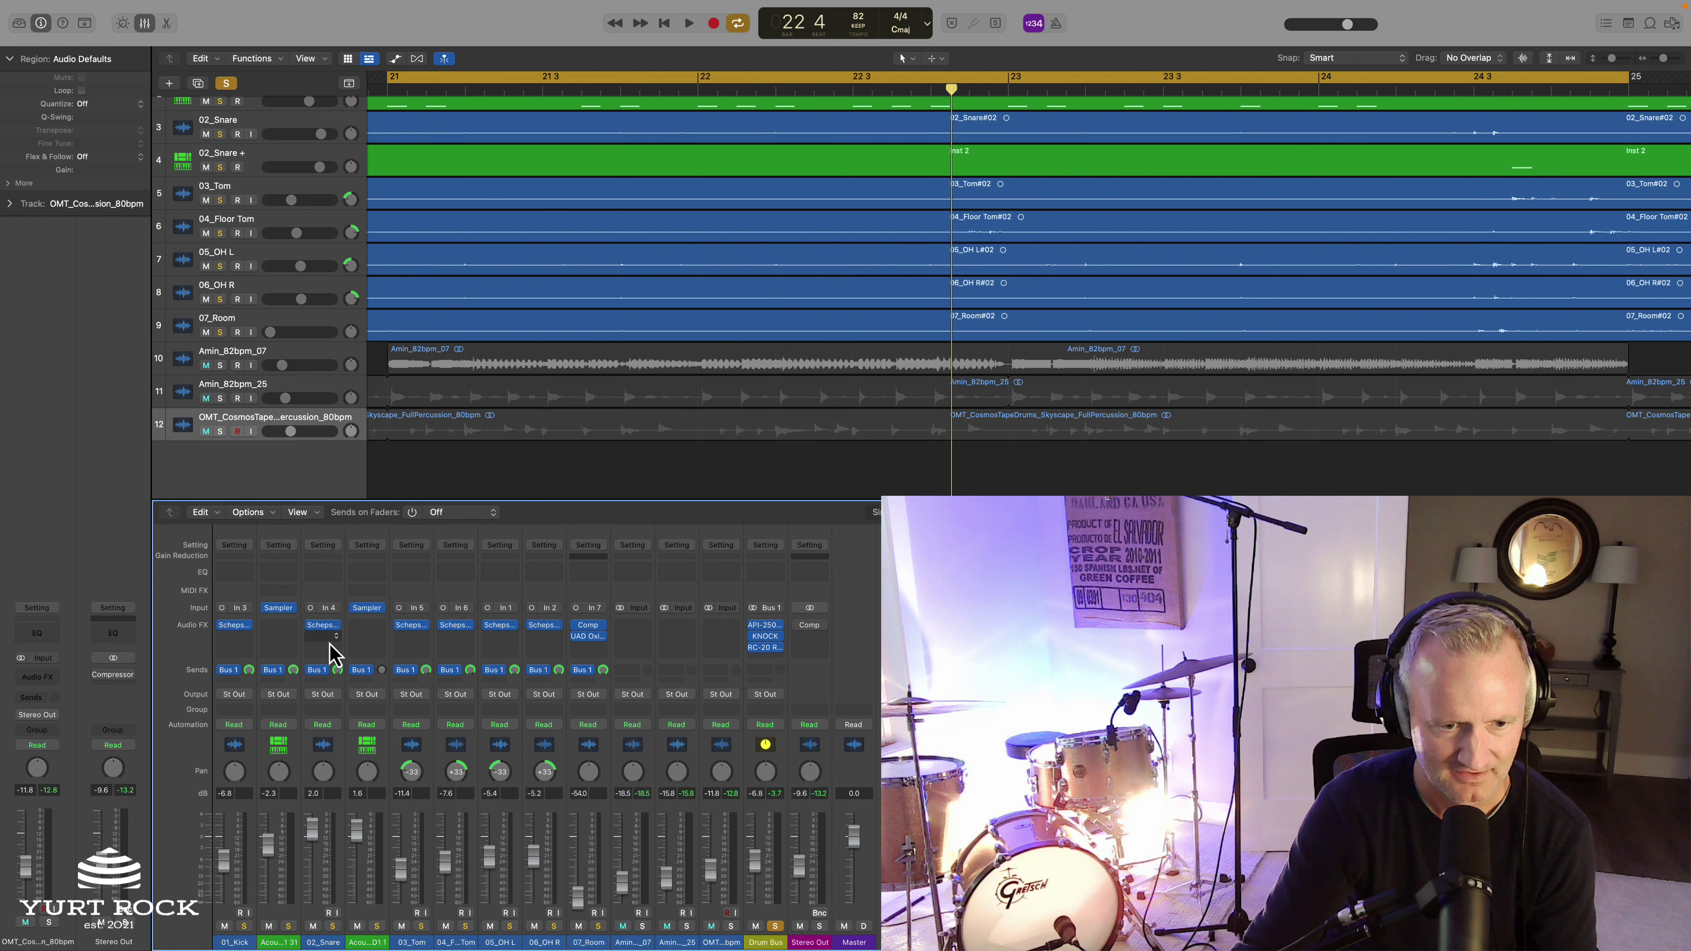
pyautogui.click(238, 627)
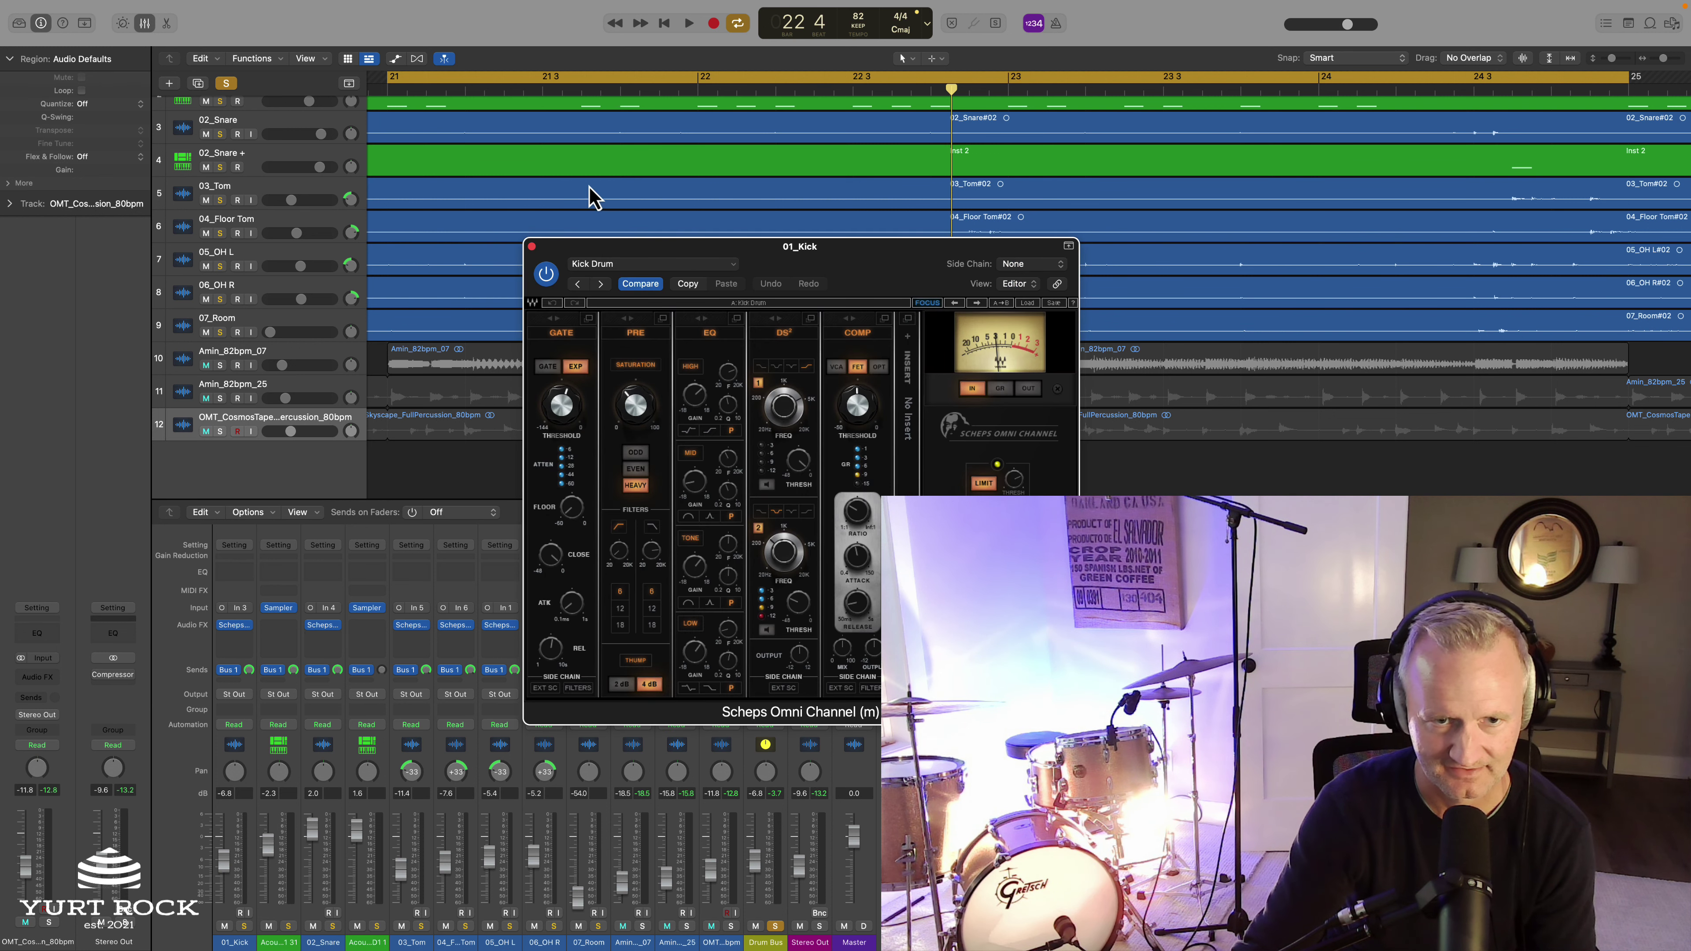
pyautogui.click(531, 246)
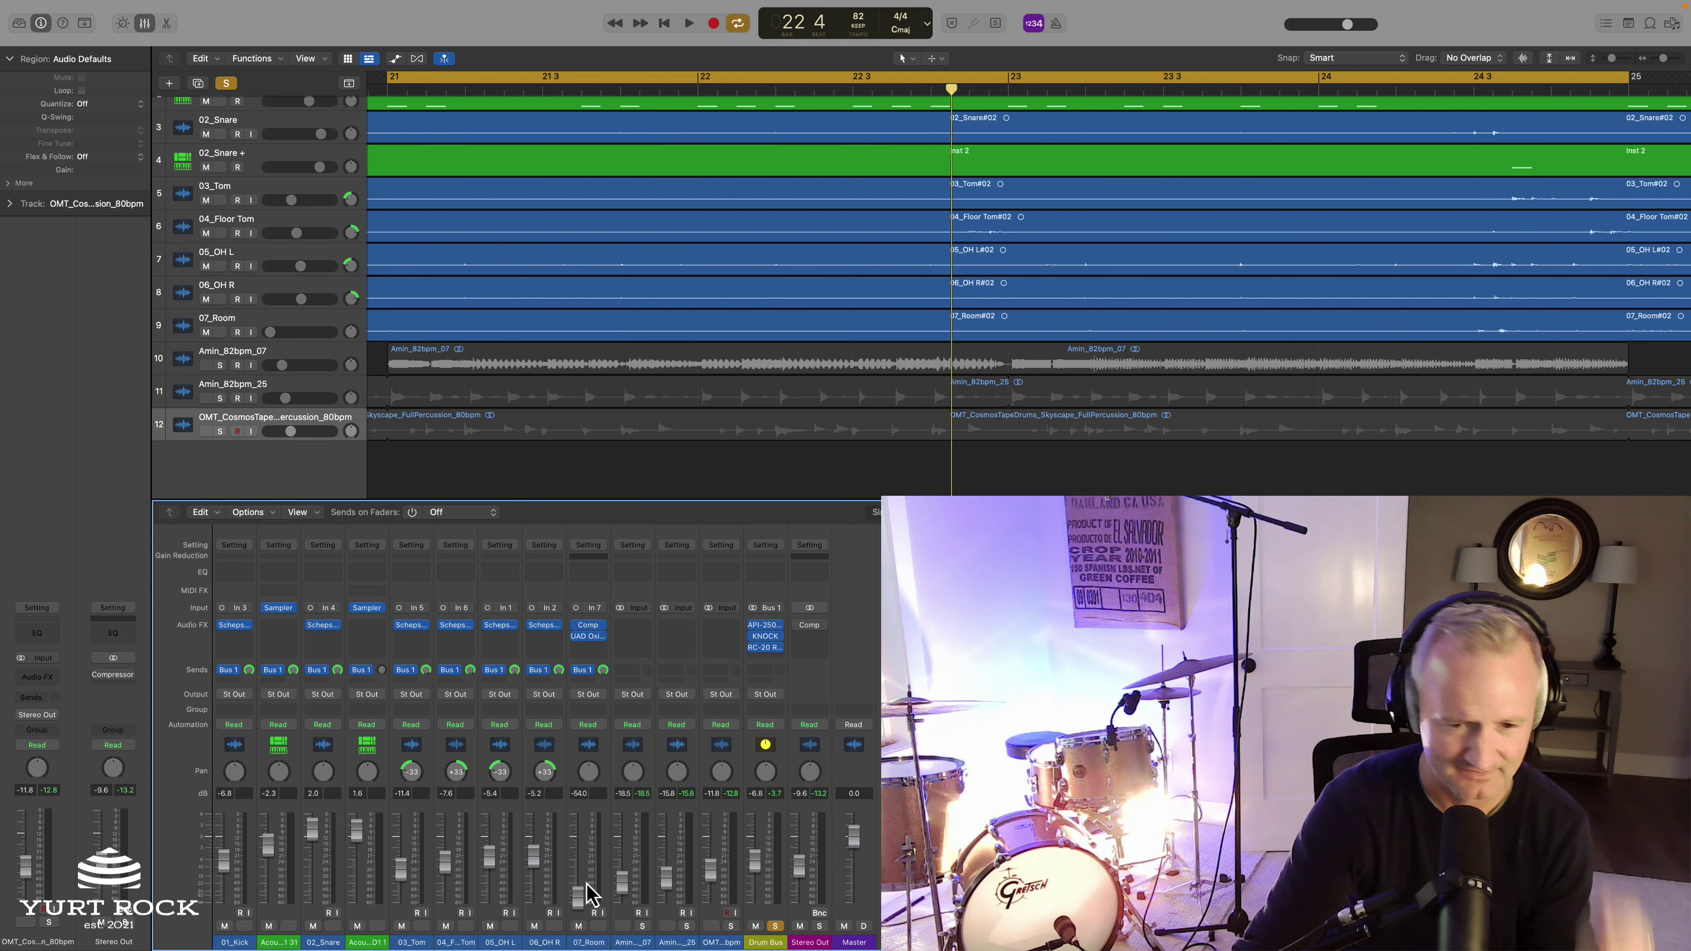
pyautogui.click(588, 632)
# Step: Inspect the 07_Room compressor settings and open its Oxide Tape plugin
pyautogui.press('Escape')
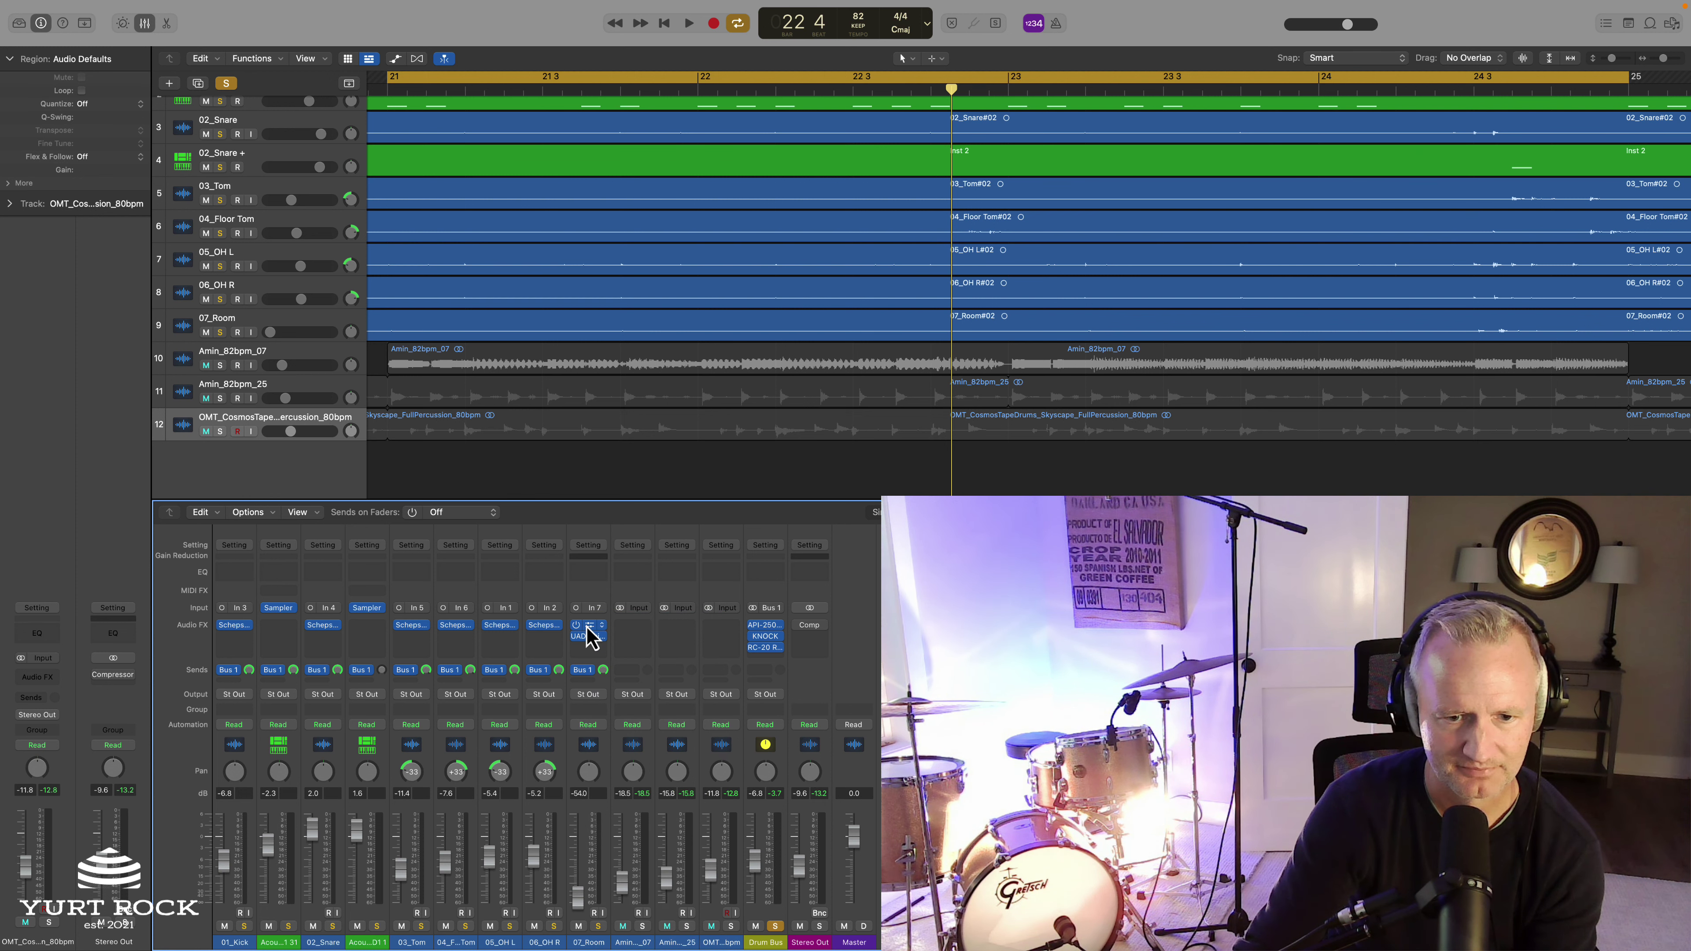
pyautogui.click(587, 628)
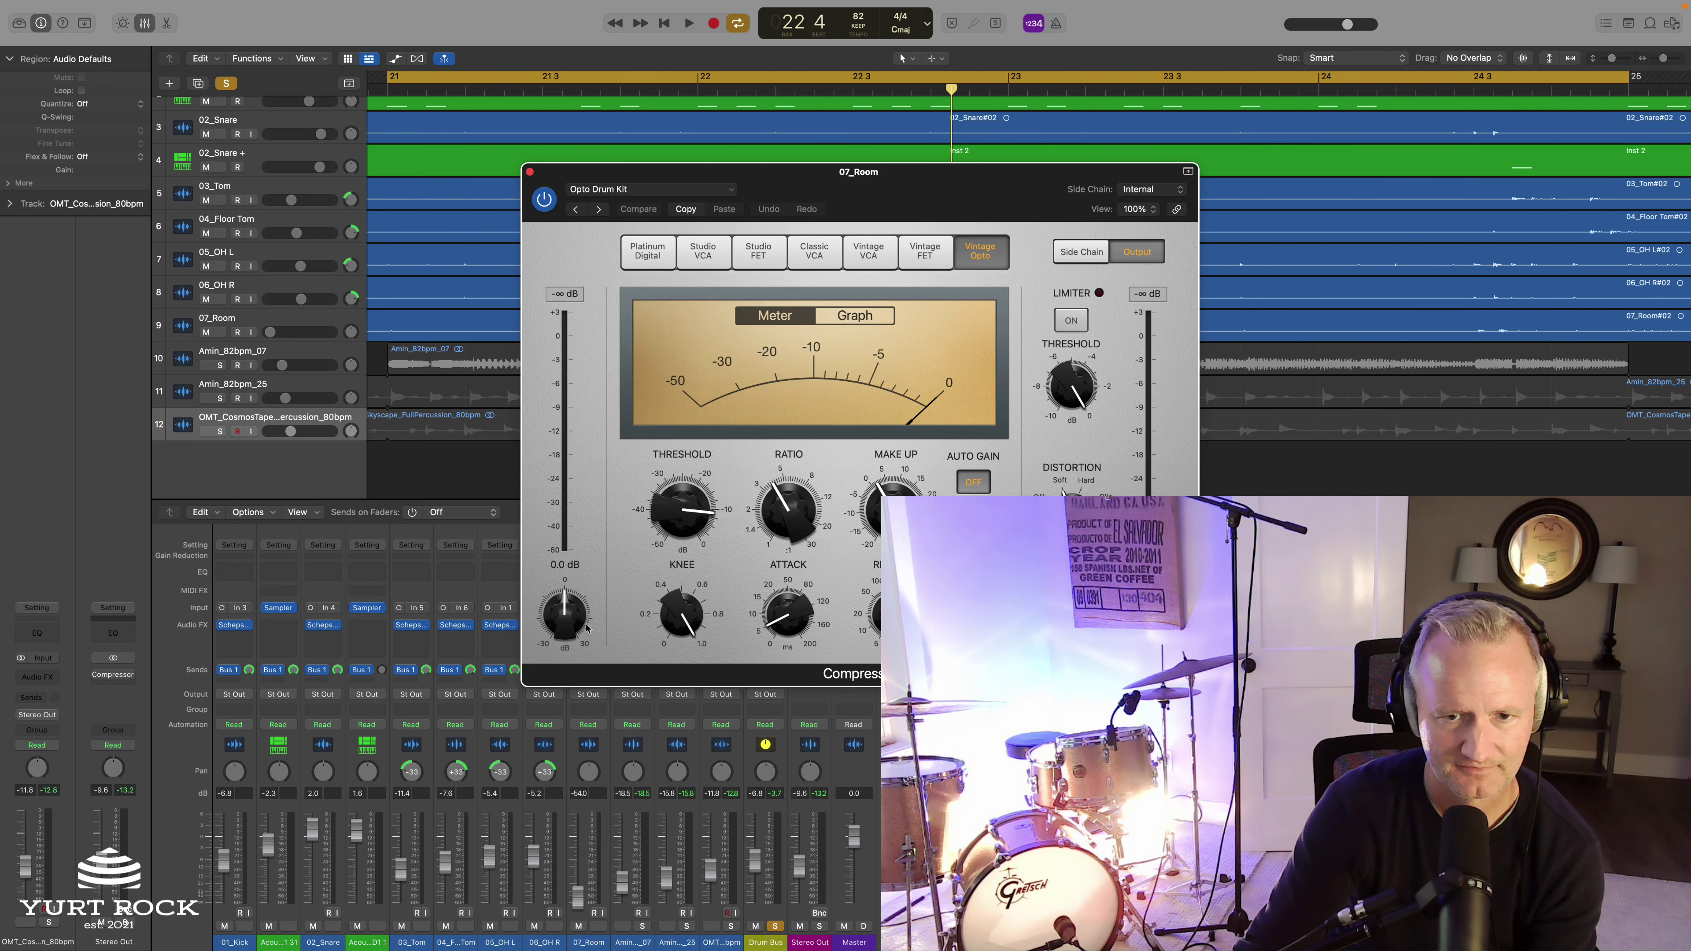
pyautogui.click(529, 172)
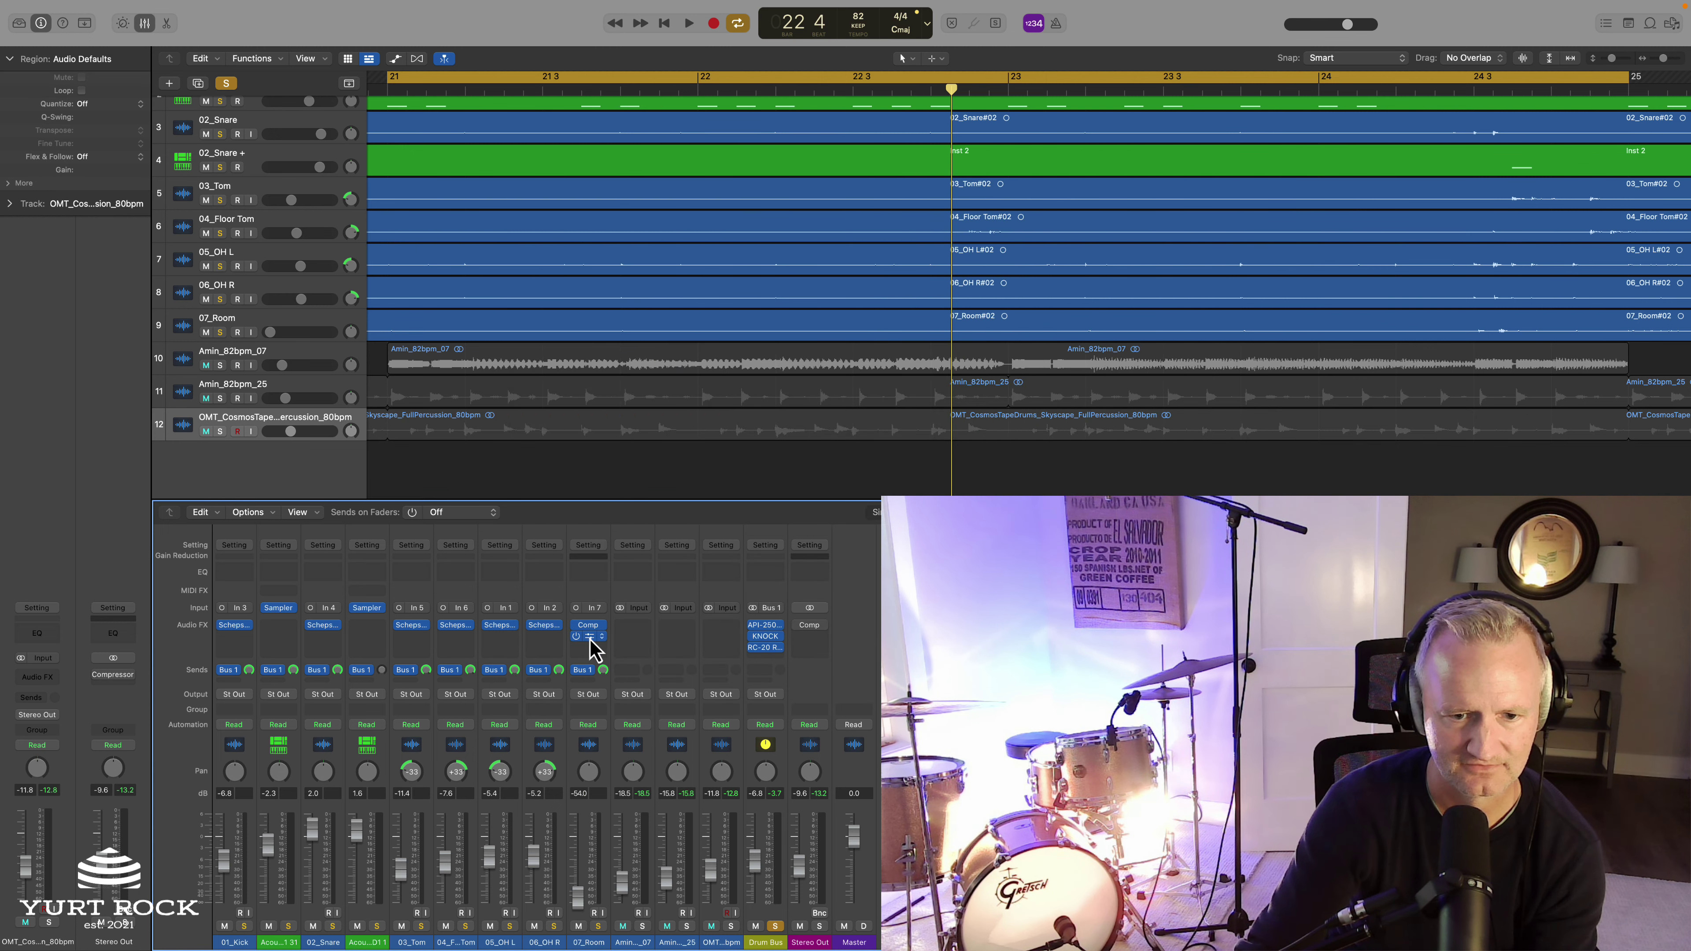
pyautogui.click(590, 637)
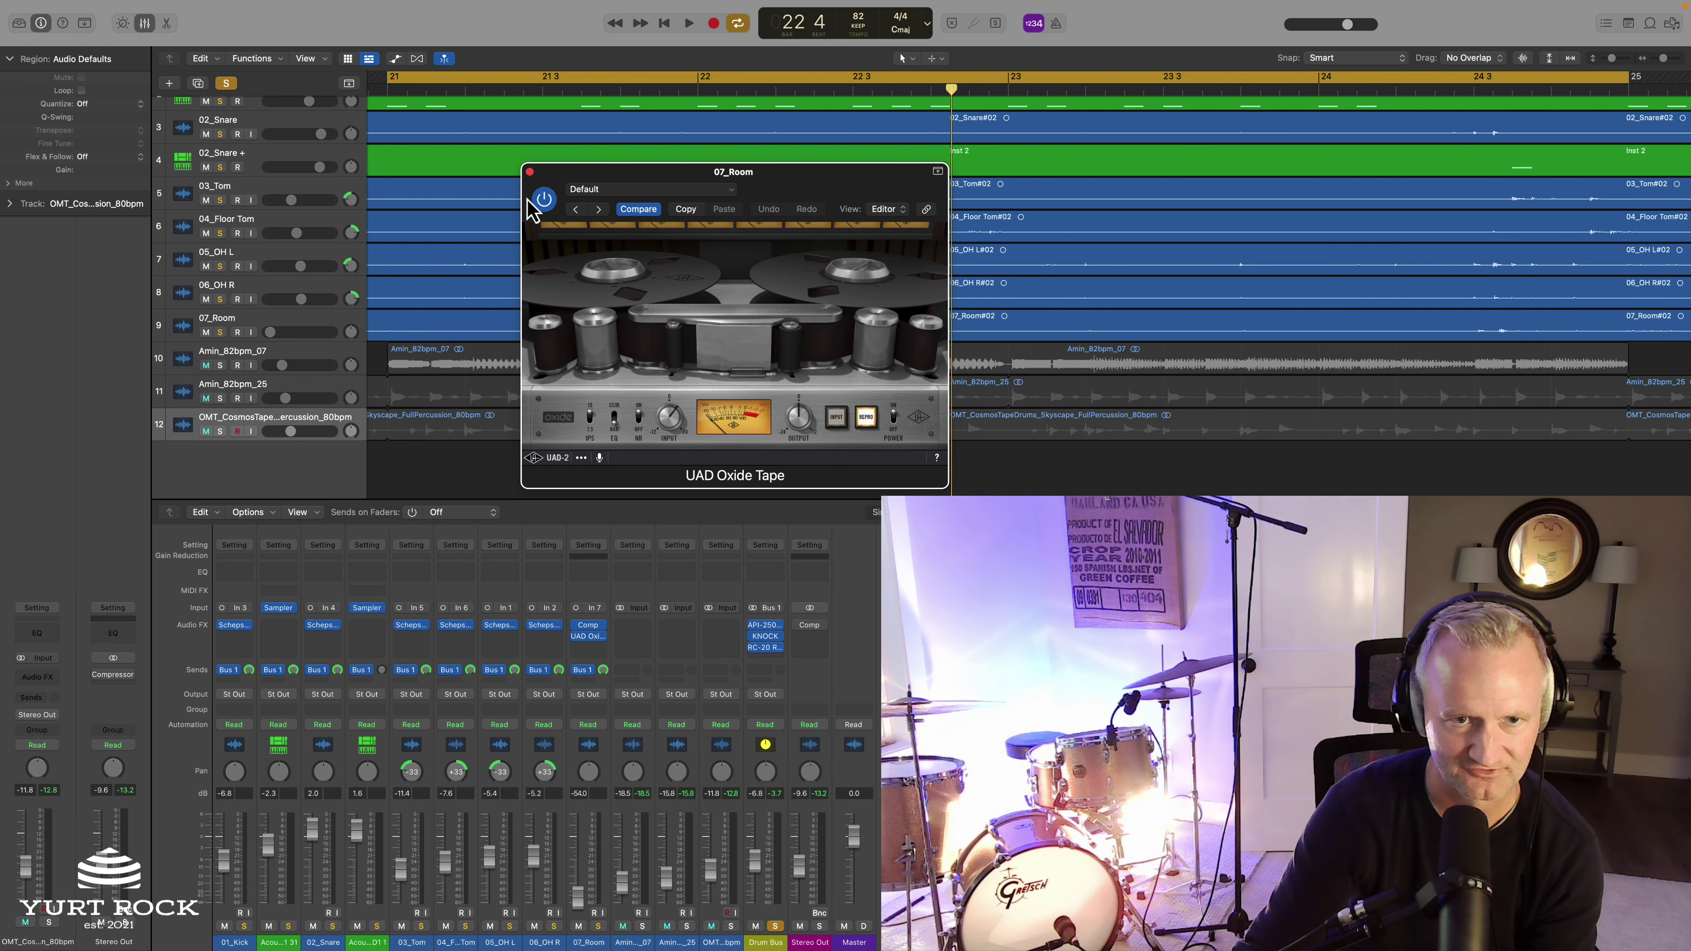
# Step: Close the Oxide Tape window, pull 07_Room down to about -85 dB, and play the beat
pyautogui.click(530, 173)
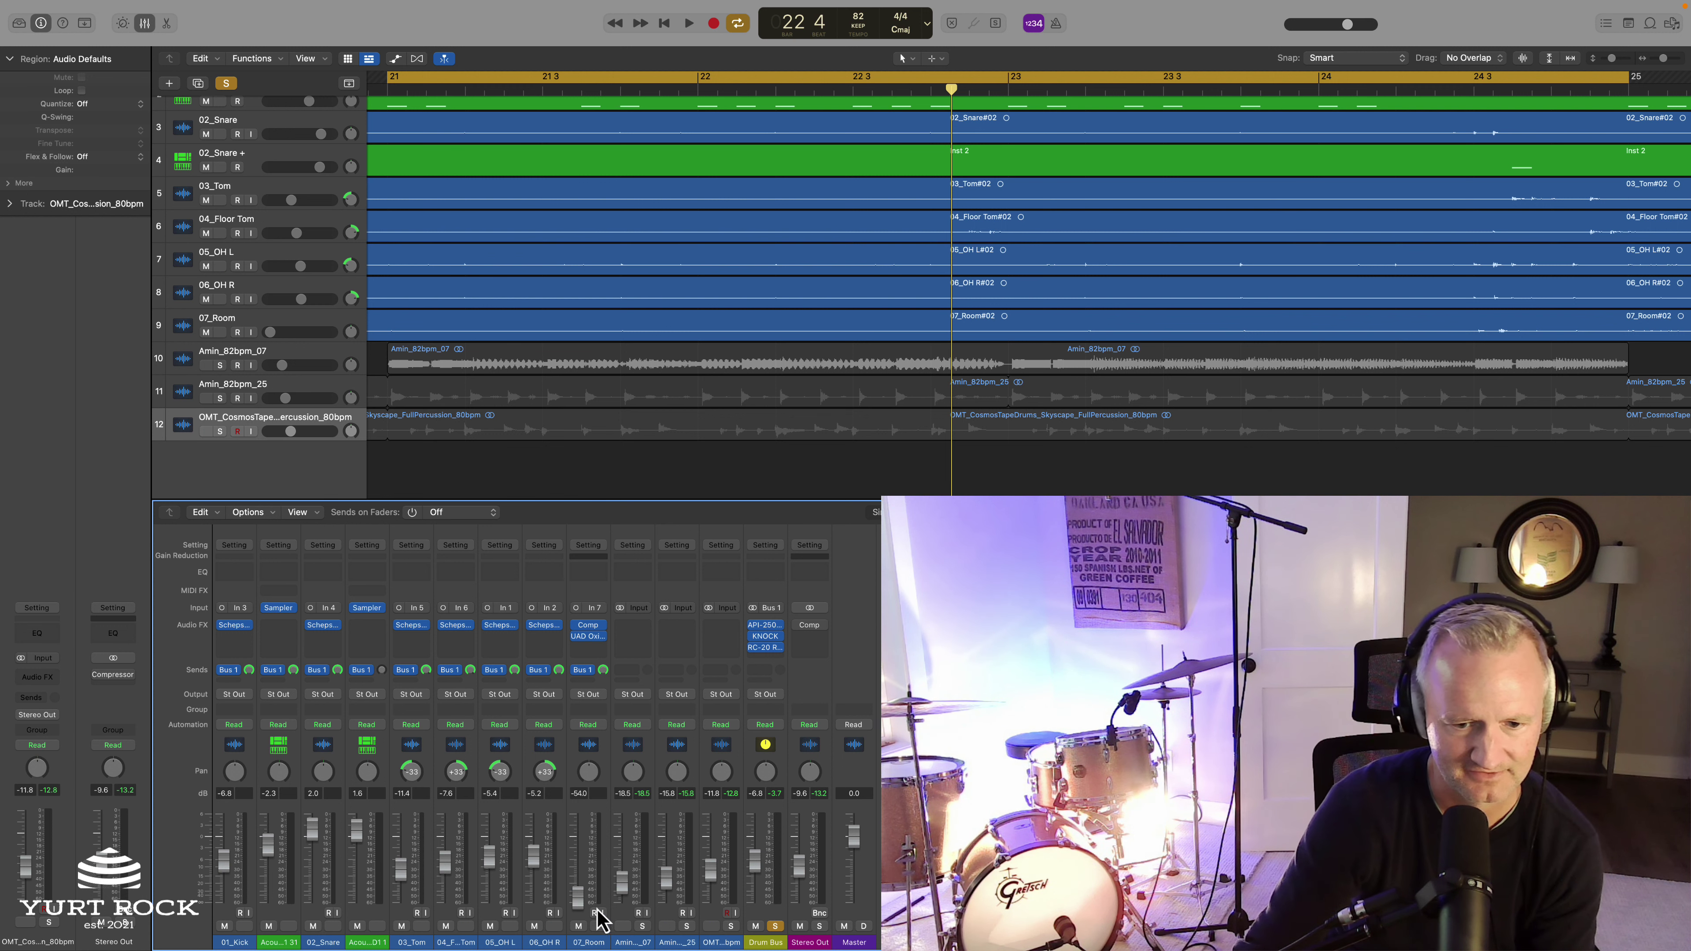
pyautogui.moveTo(582, 907); pyautogui.dragTo(582, 916)
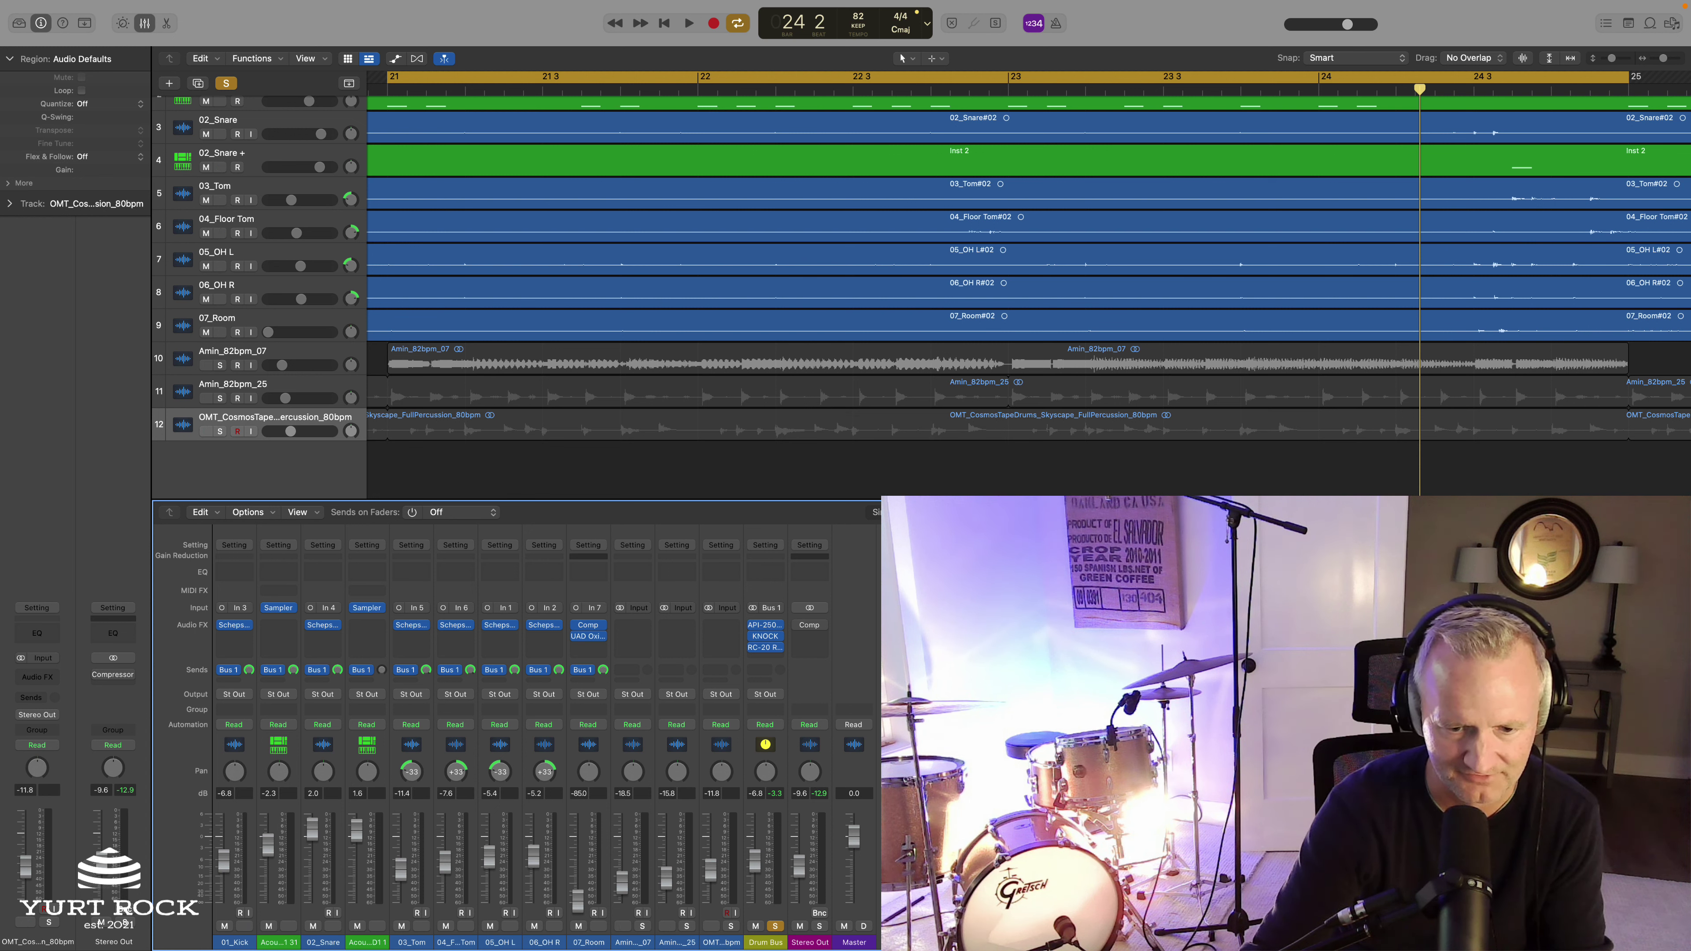
pyautogui.press('space')
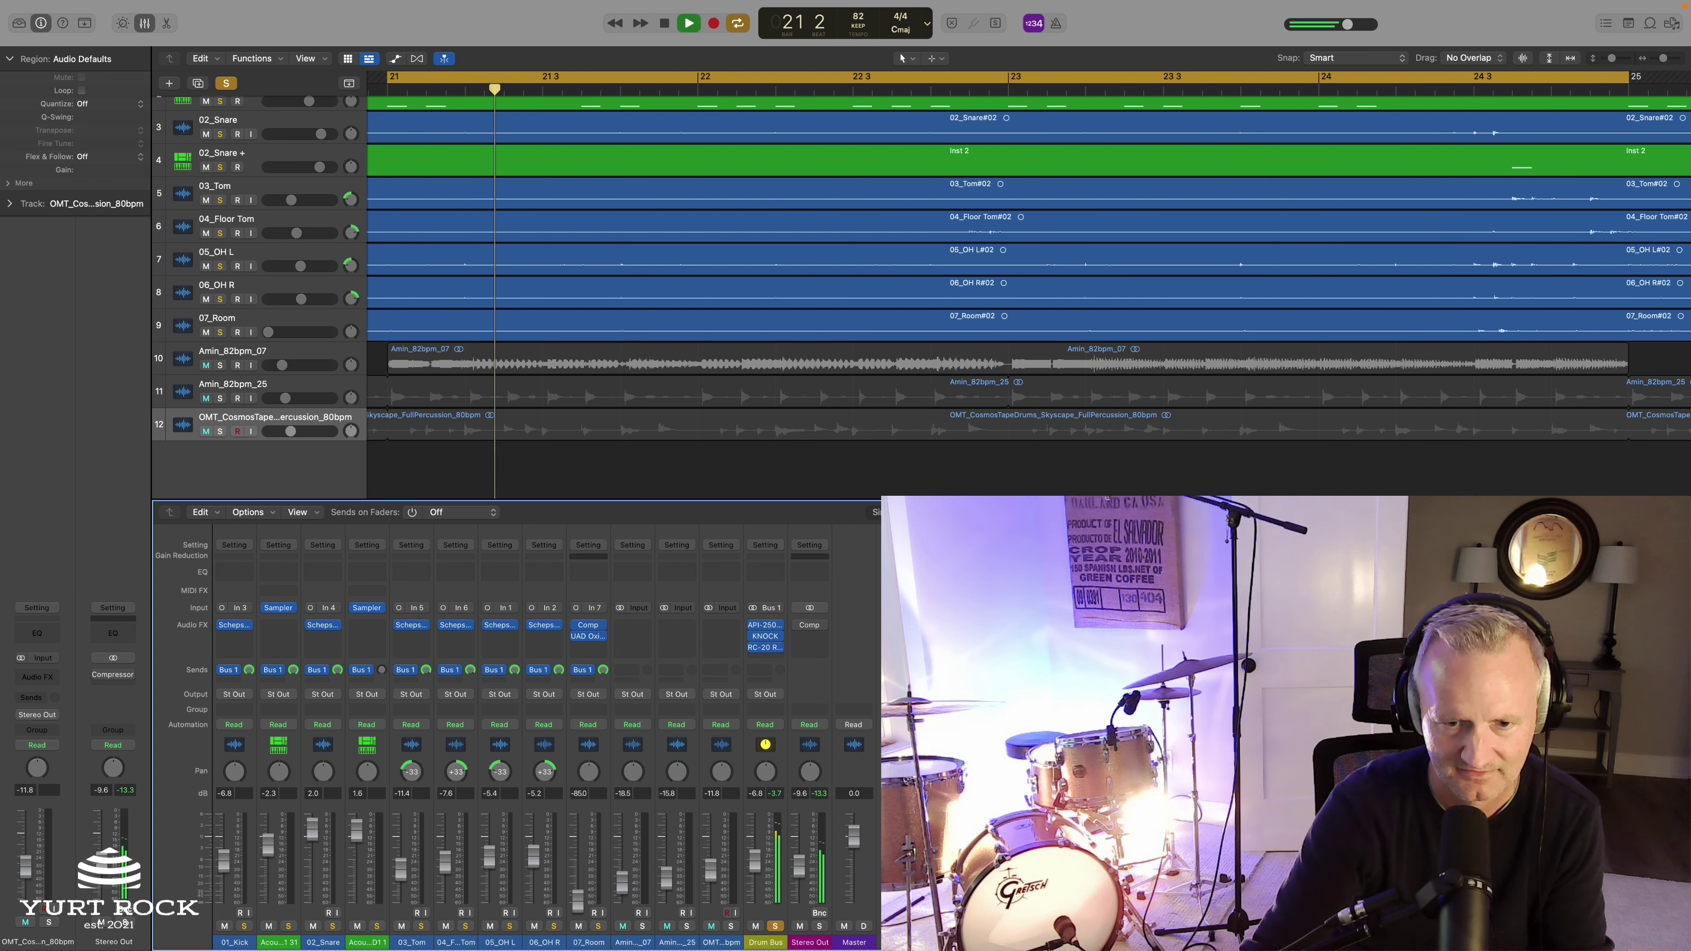
pyautogui.click(765, 625)
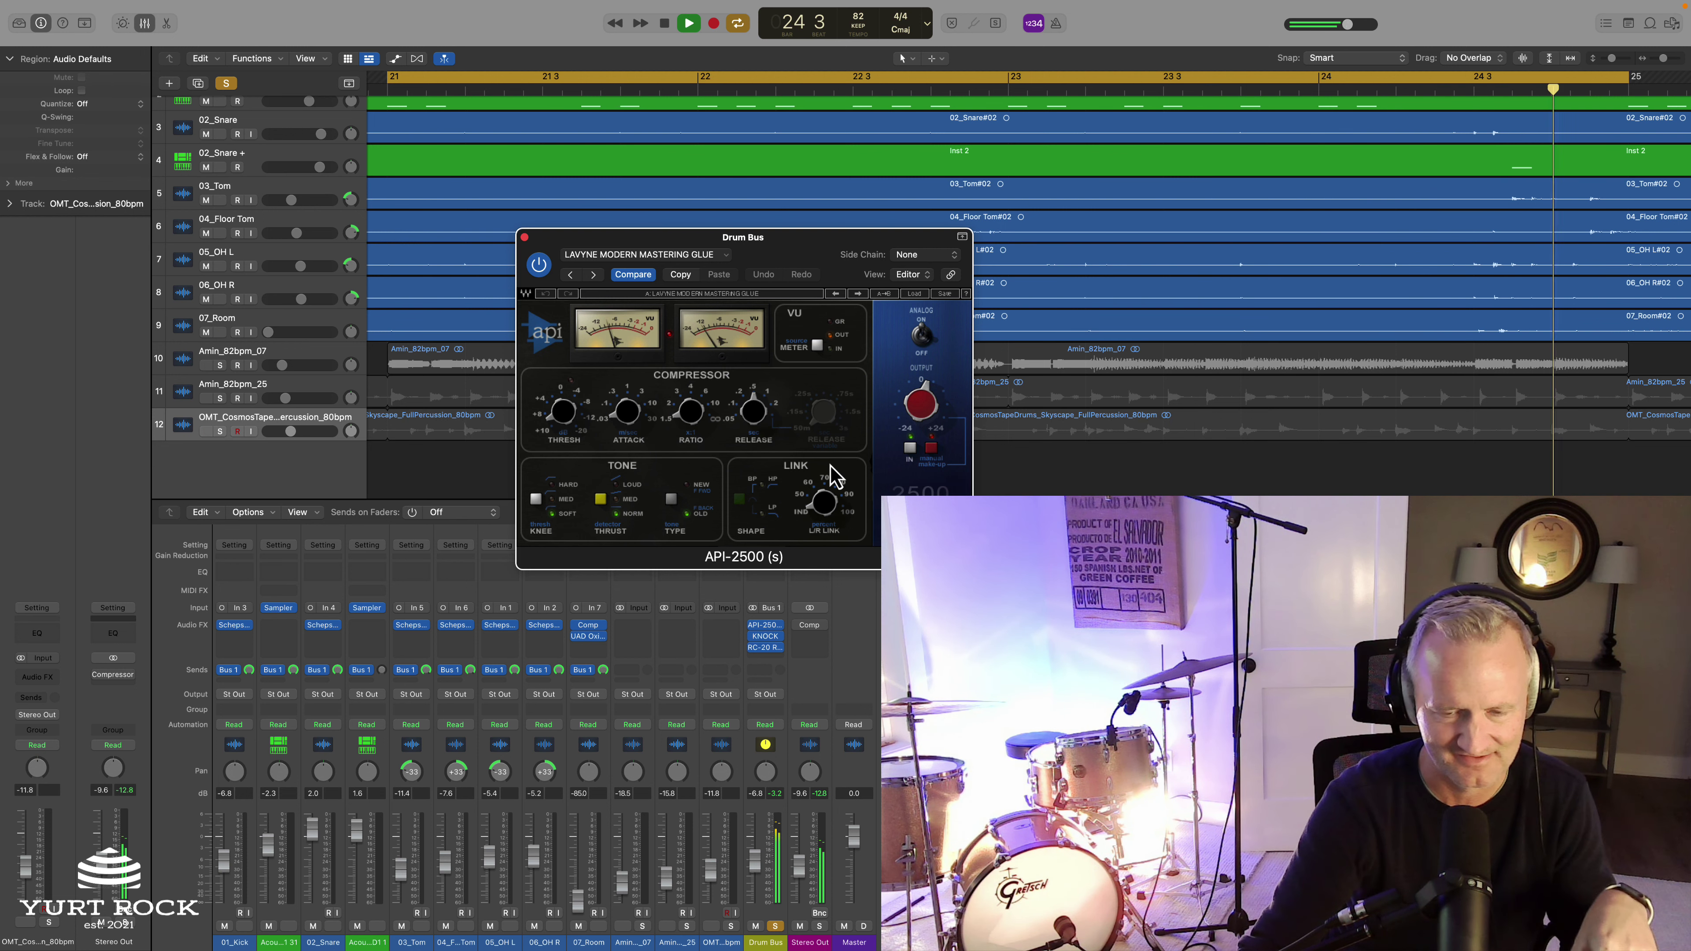
pyautogui.click(540, 265)
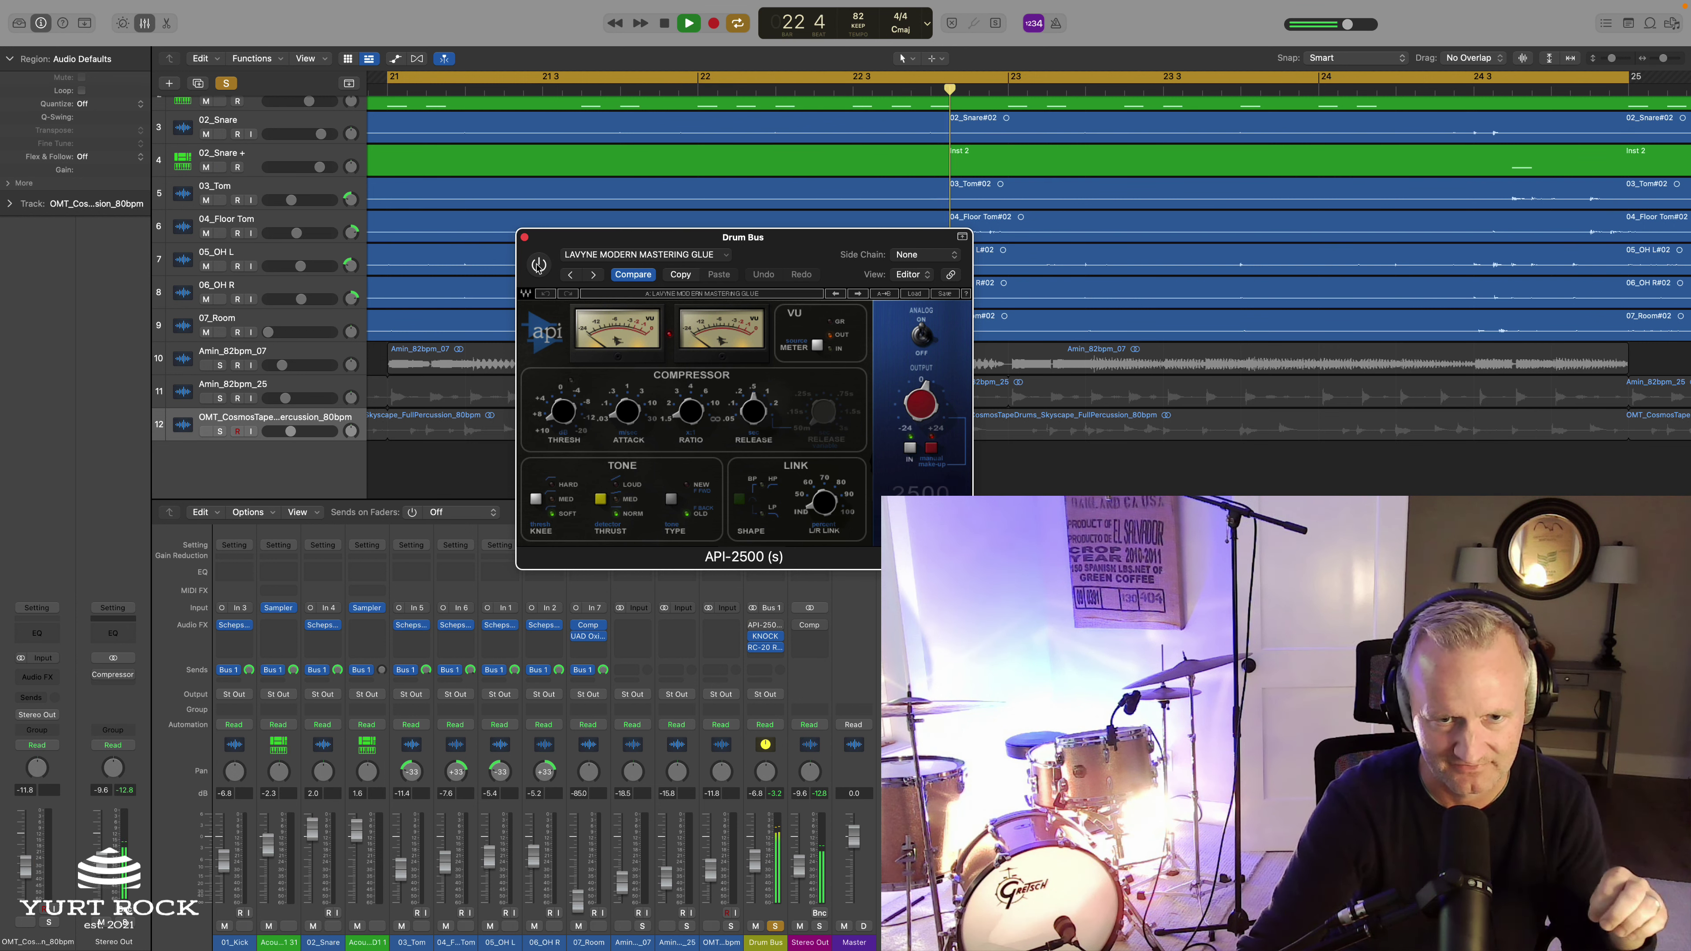
pyautogui.click(538, 265)
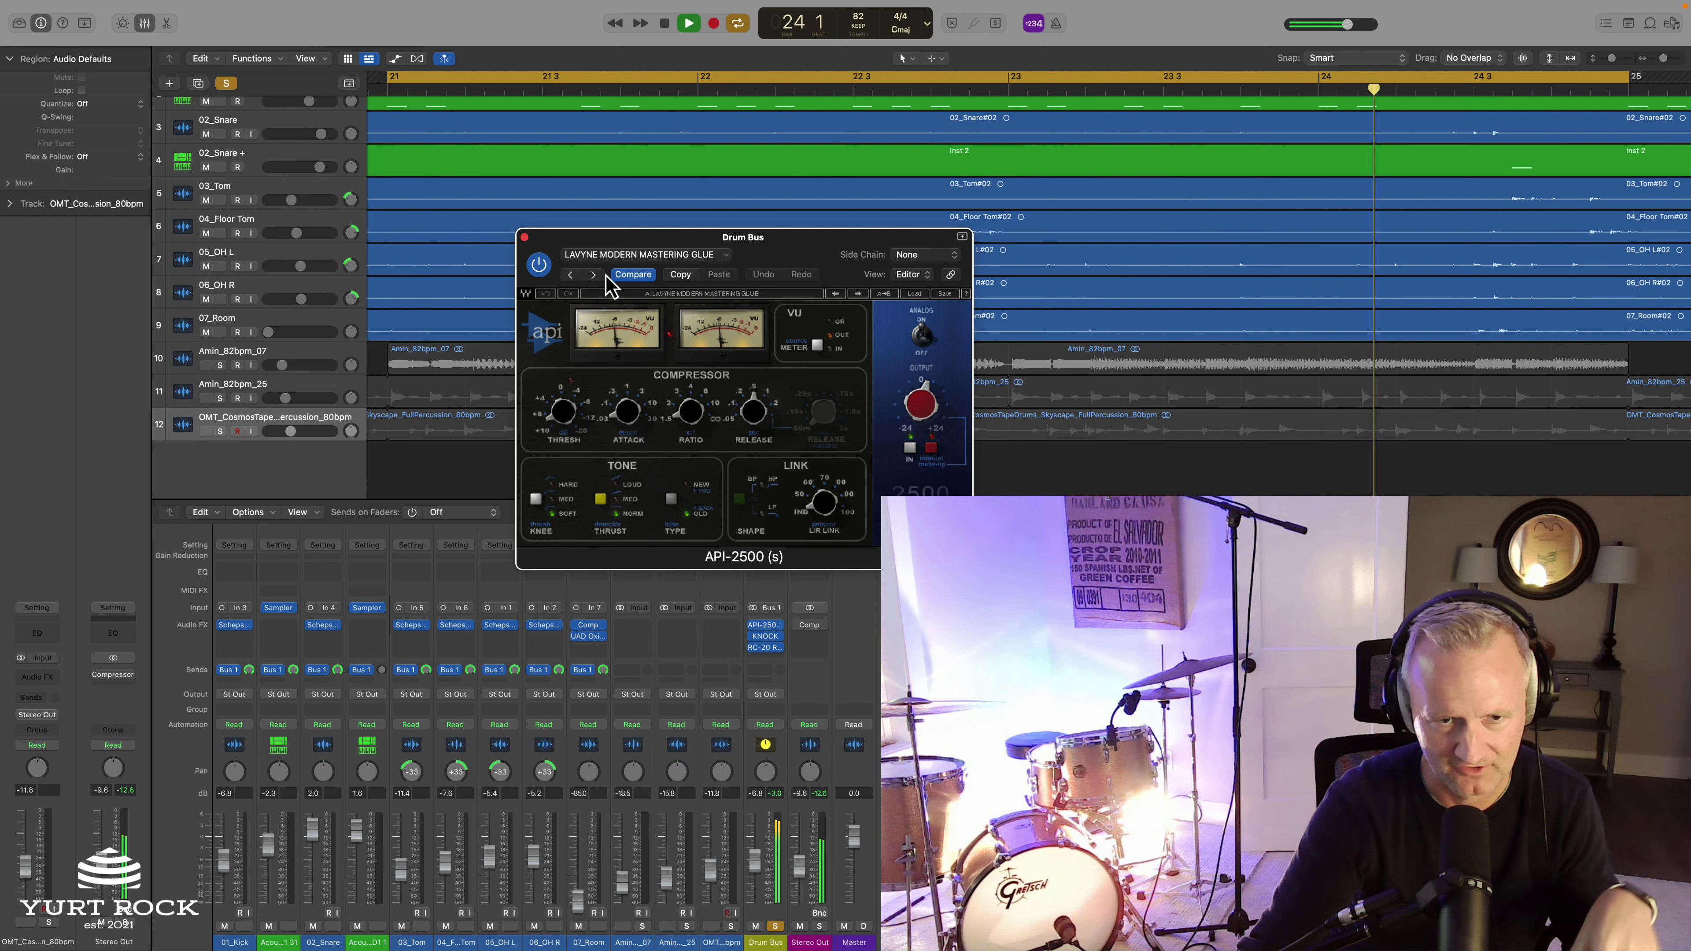
pyautogui.click(525, 239)
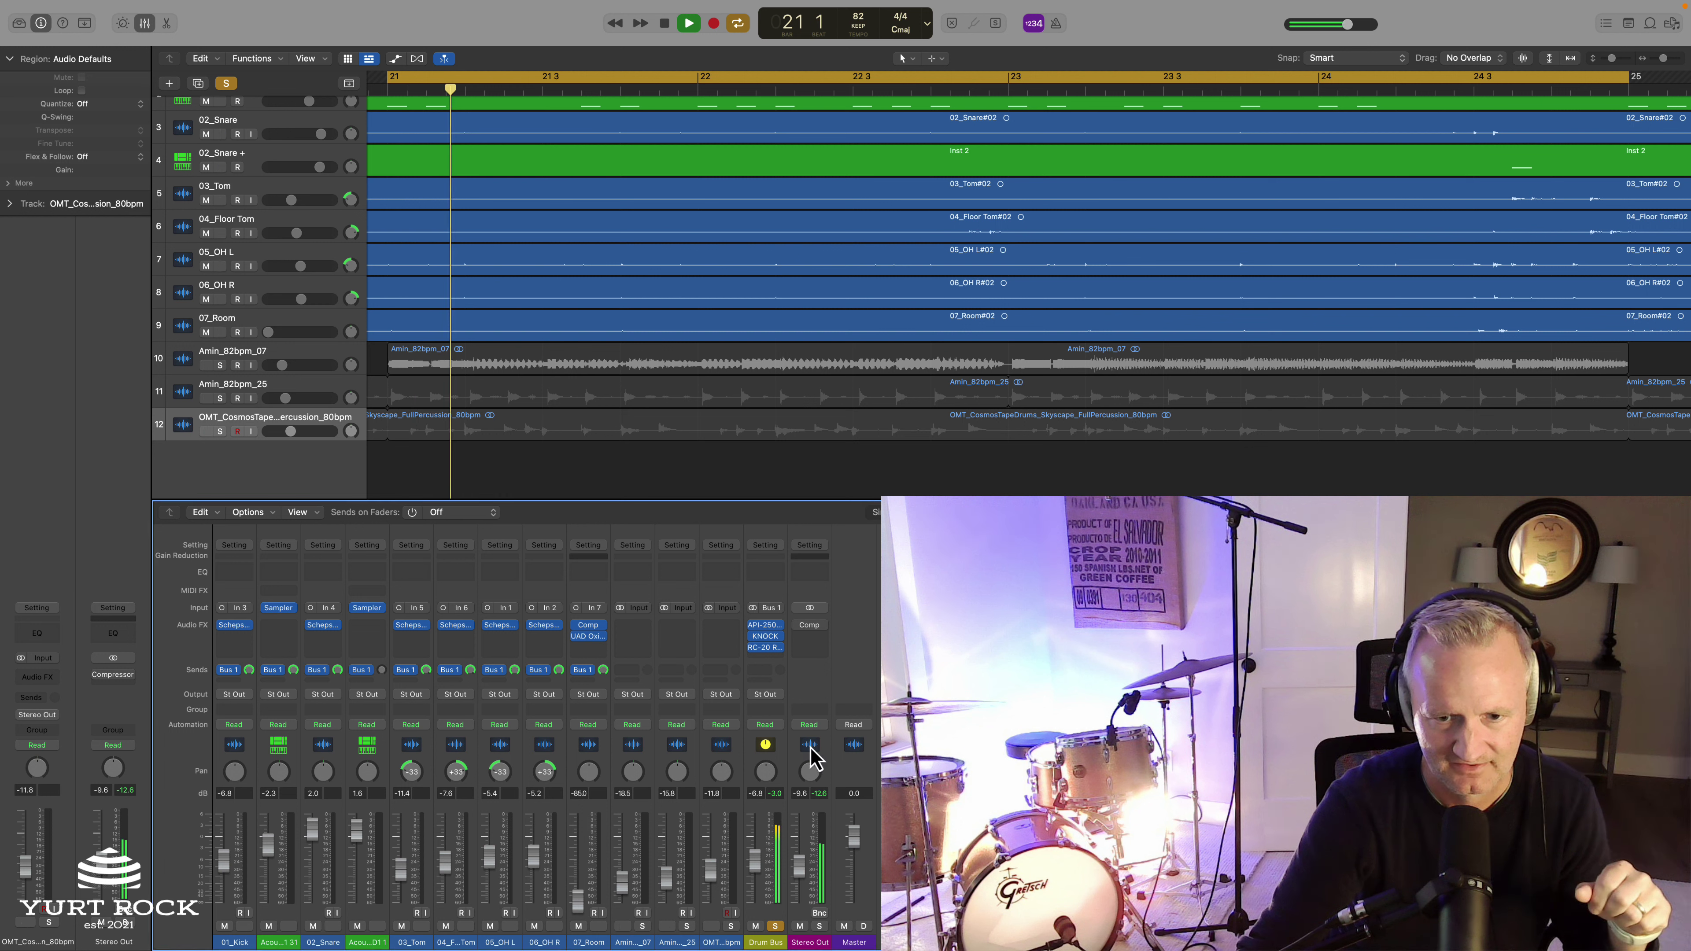
# Step: Raise the SUB on the Drum Bus KNOCK plugin, A/B it with the power button, then close it
pyautogui.click(766, 637)
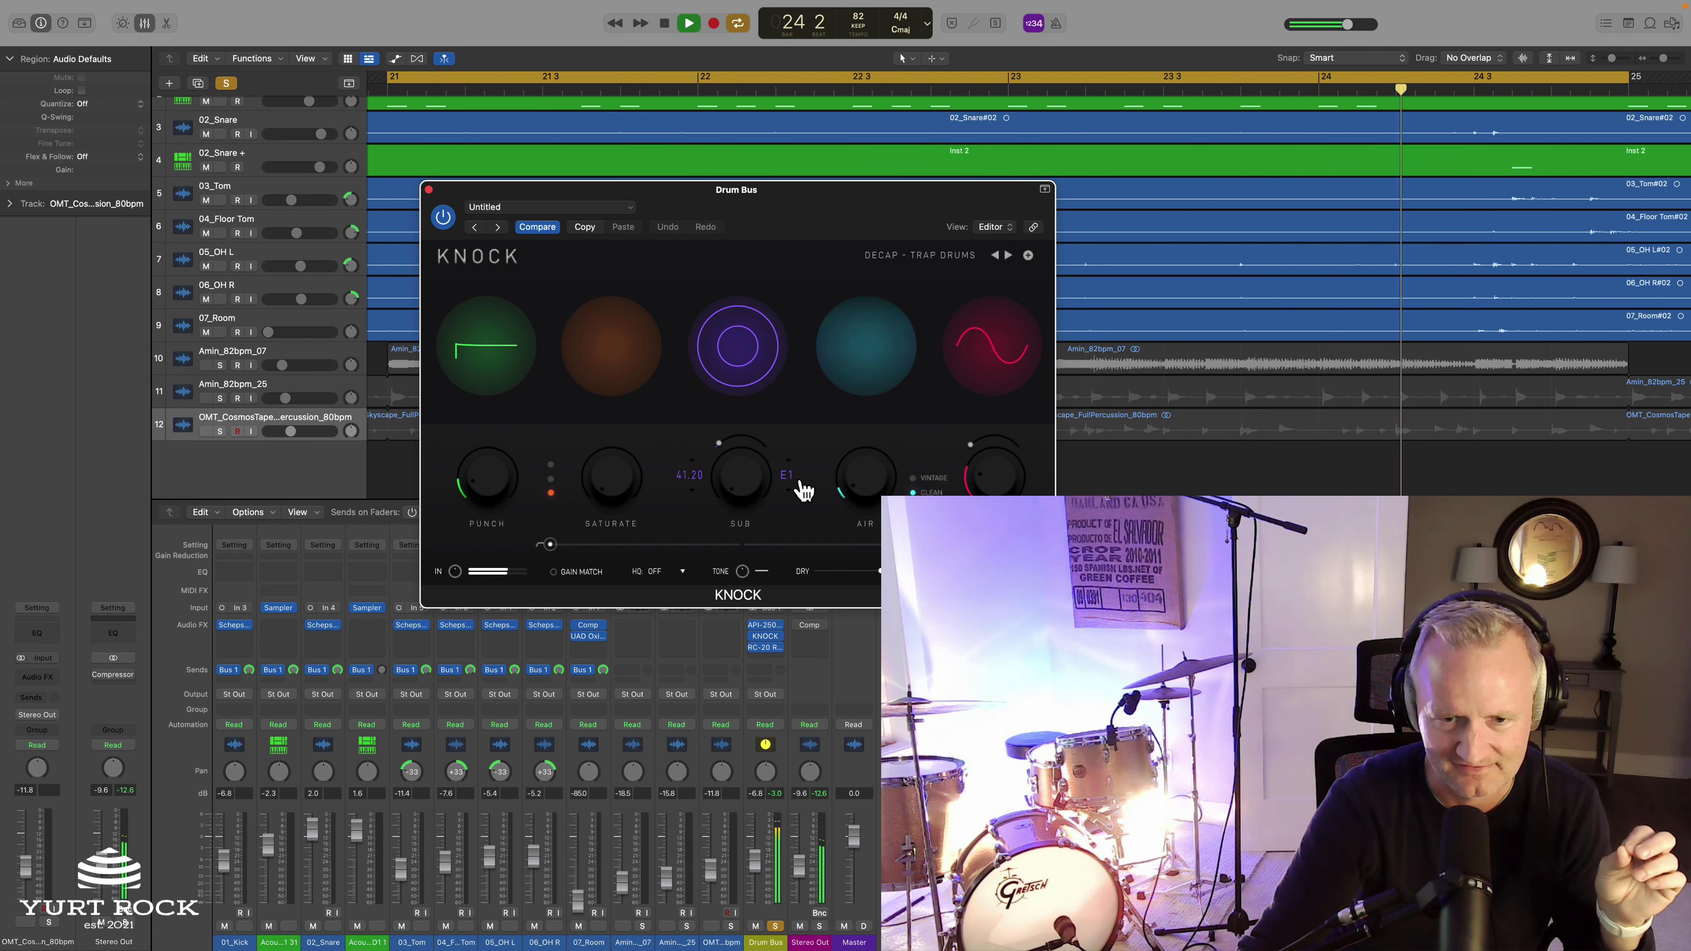
pyautogui.moveTo(743, 497)
pyautogui.mouseDown()
pyautogui.moveTo(744, 418)
pyautogui.moveTo(724, 469)
pyautogui.mouseUp()
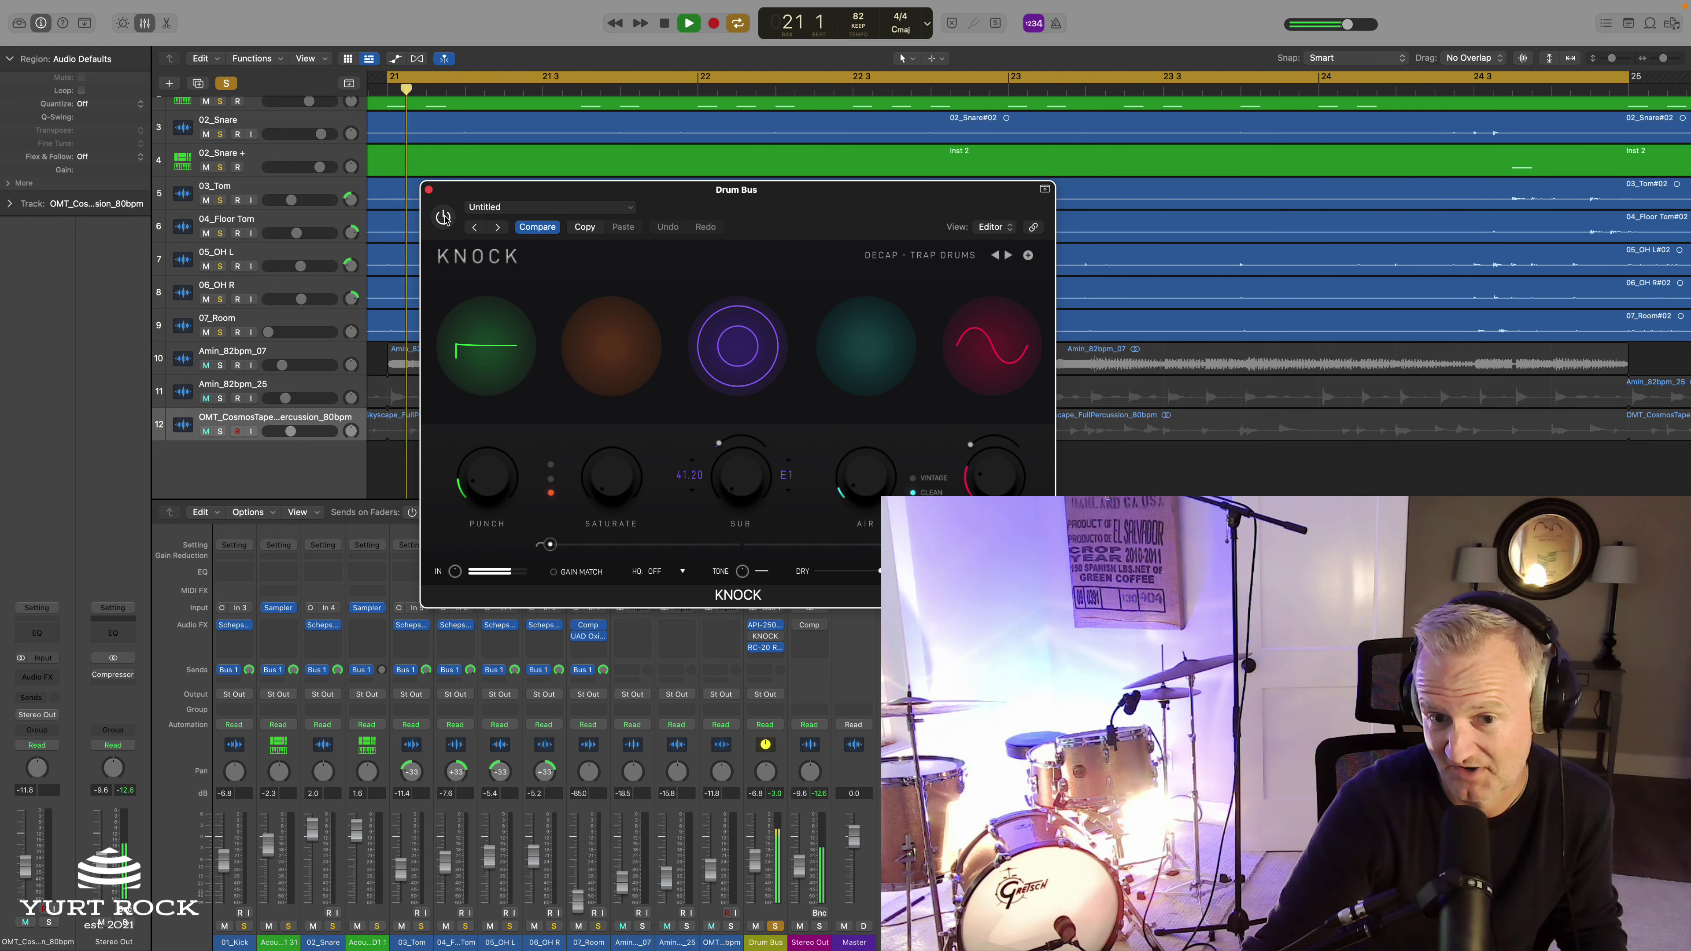
pyautogui.click(444, 217)
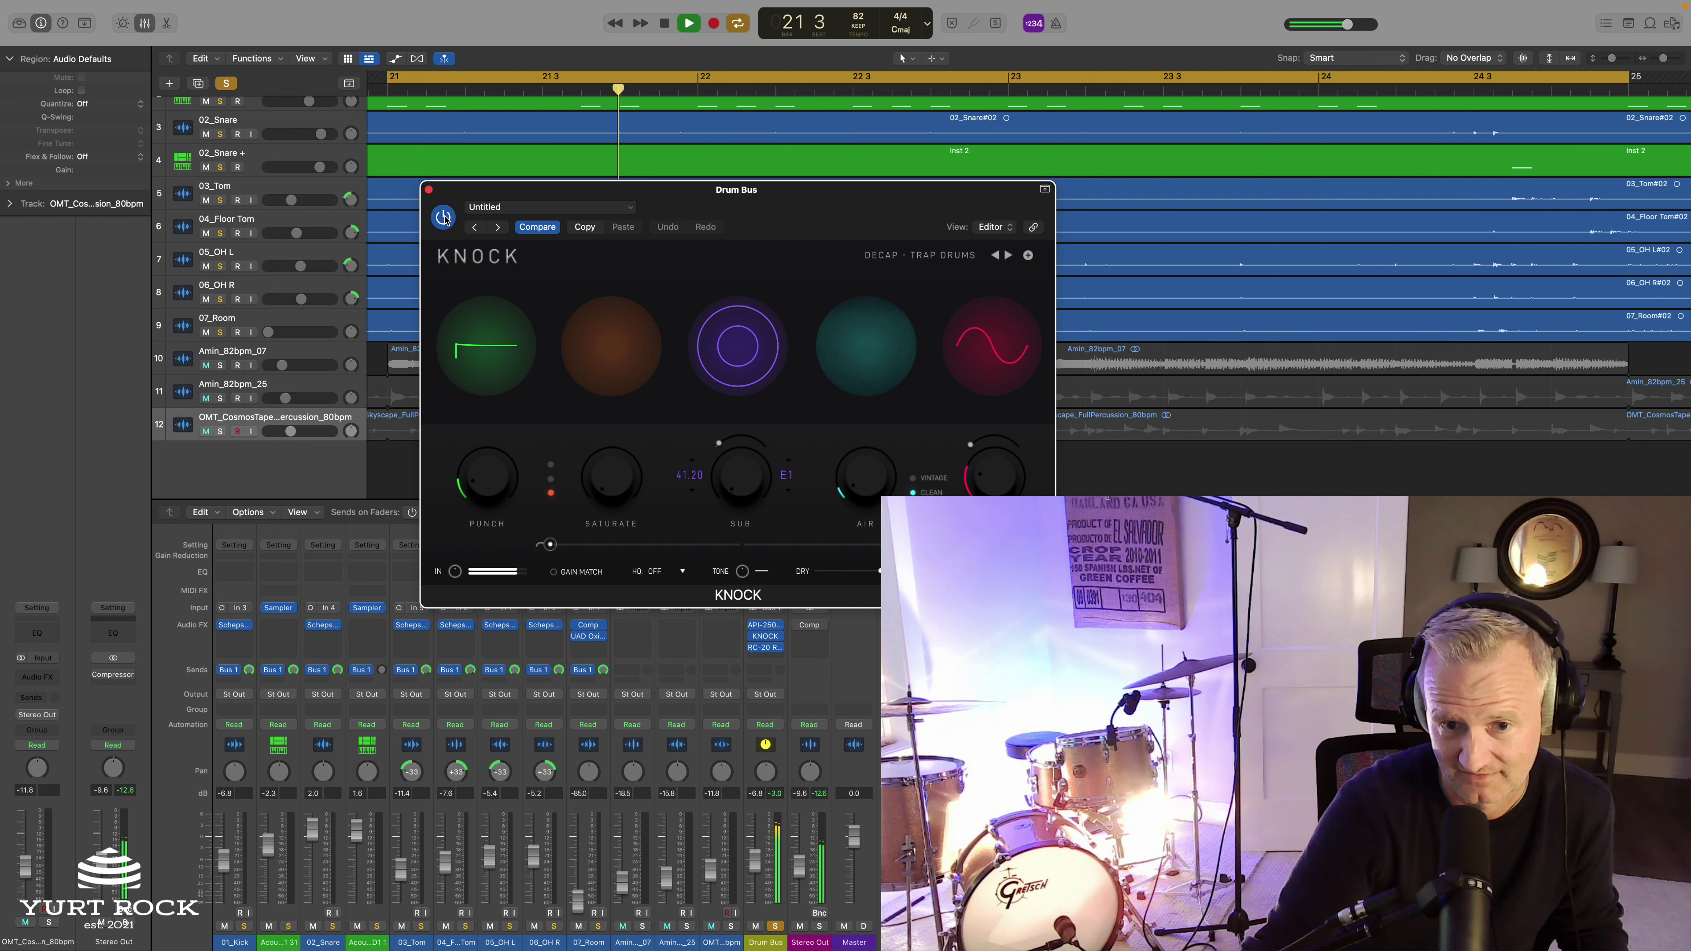
pyautogui.click(429, 190)
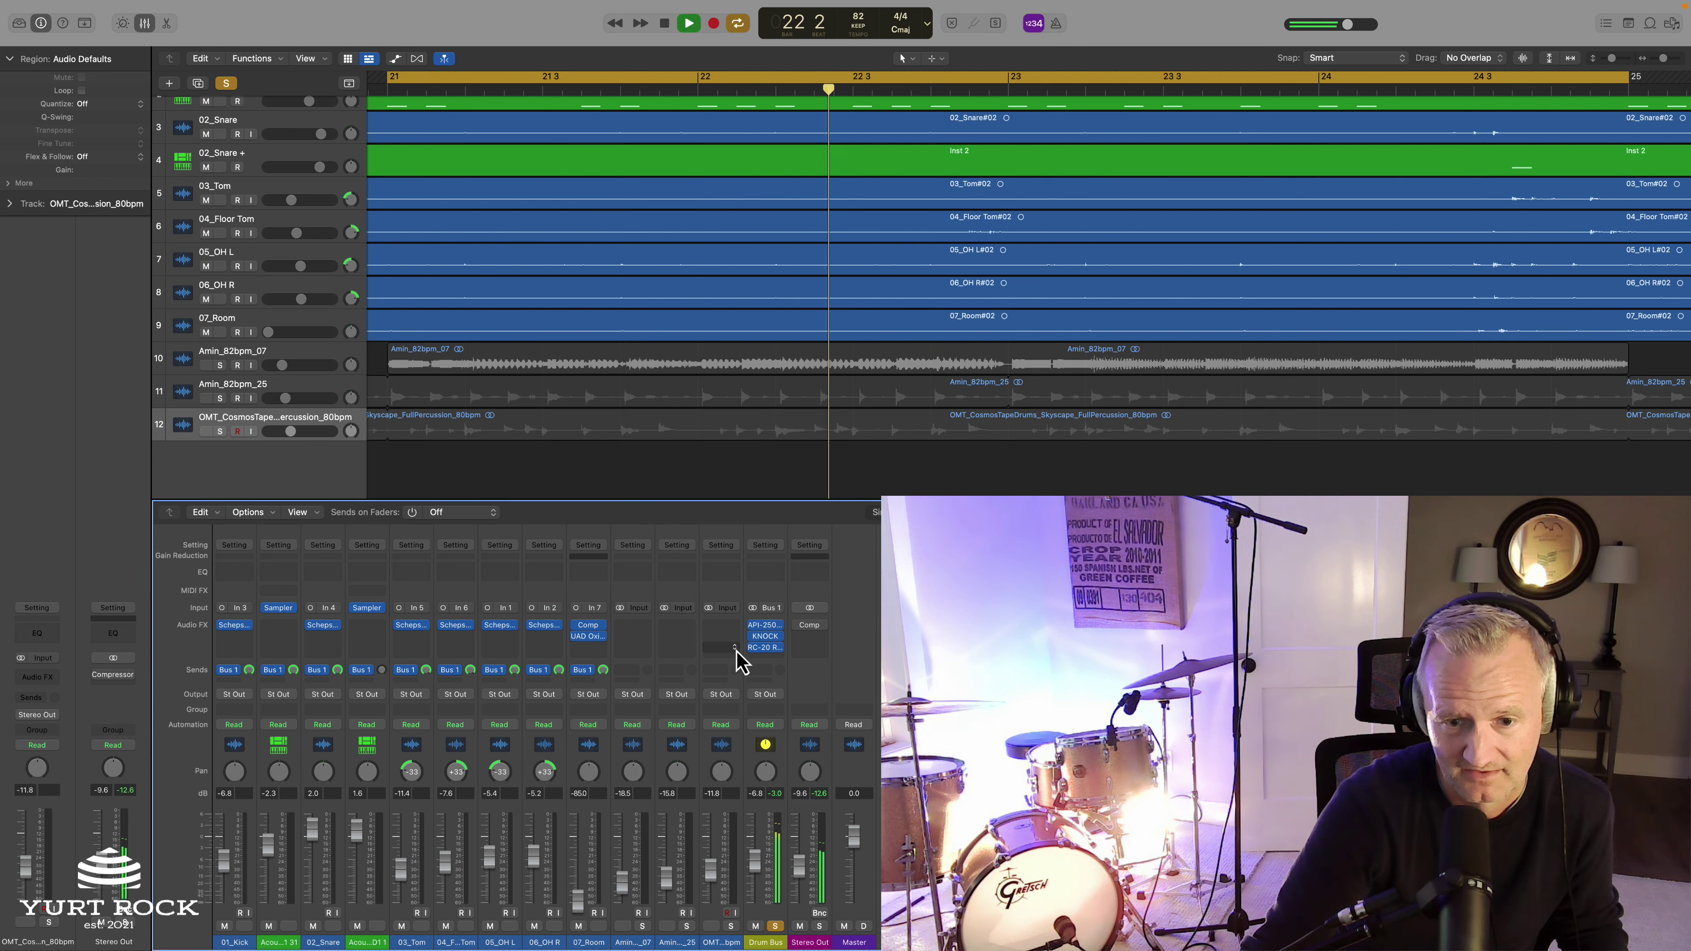
# Step: Open the Drum Bus RC-20 Retro Color, shift its window right, and A/B the Noise module
pyautogui.click(765, 650)
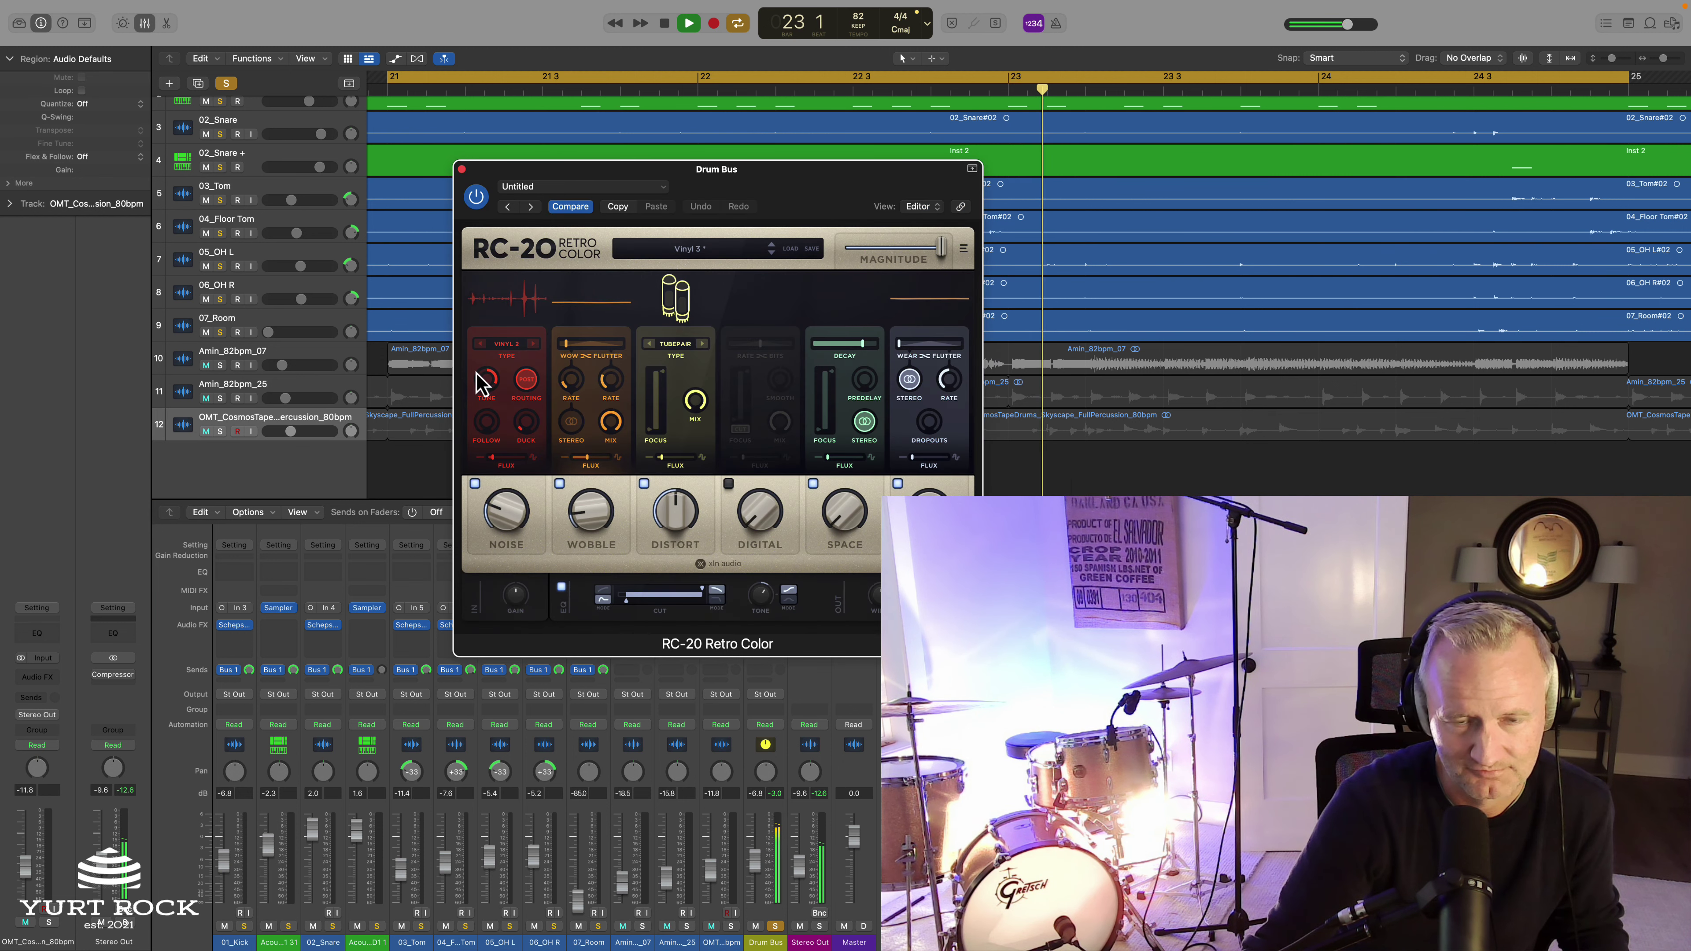
pyautogui.moveTo(775, 171); pyautogui.dragTo(914, 157)
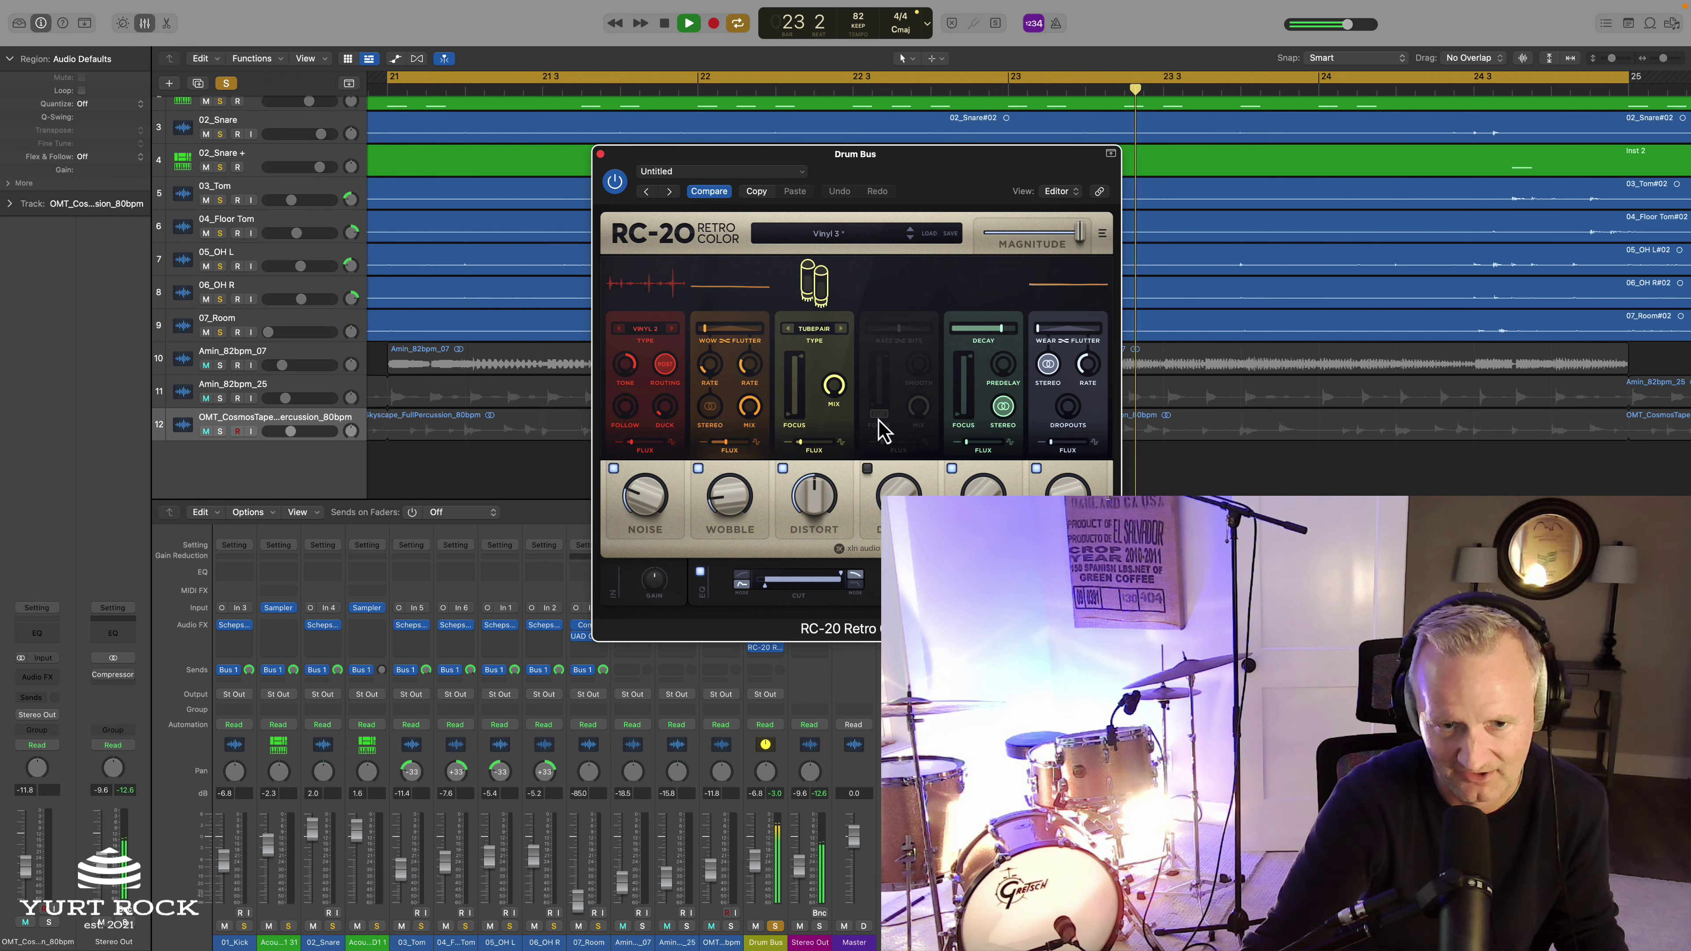
pyautogui.click(613, 468)
pyautogui.click(613, 468)
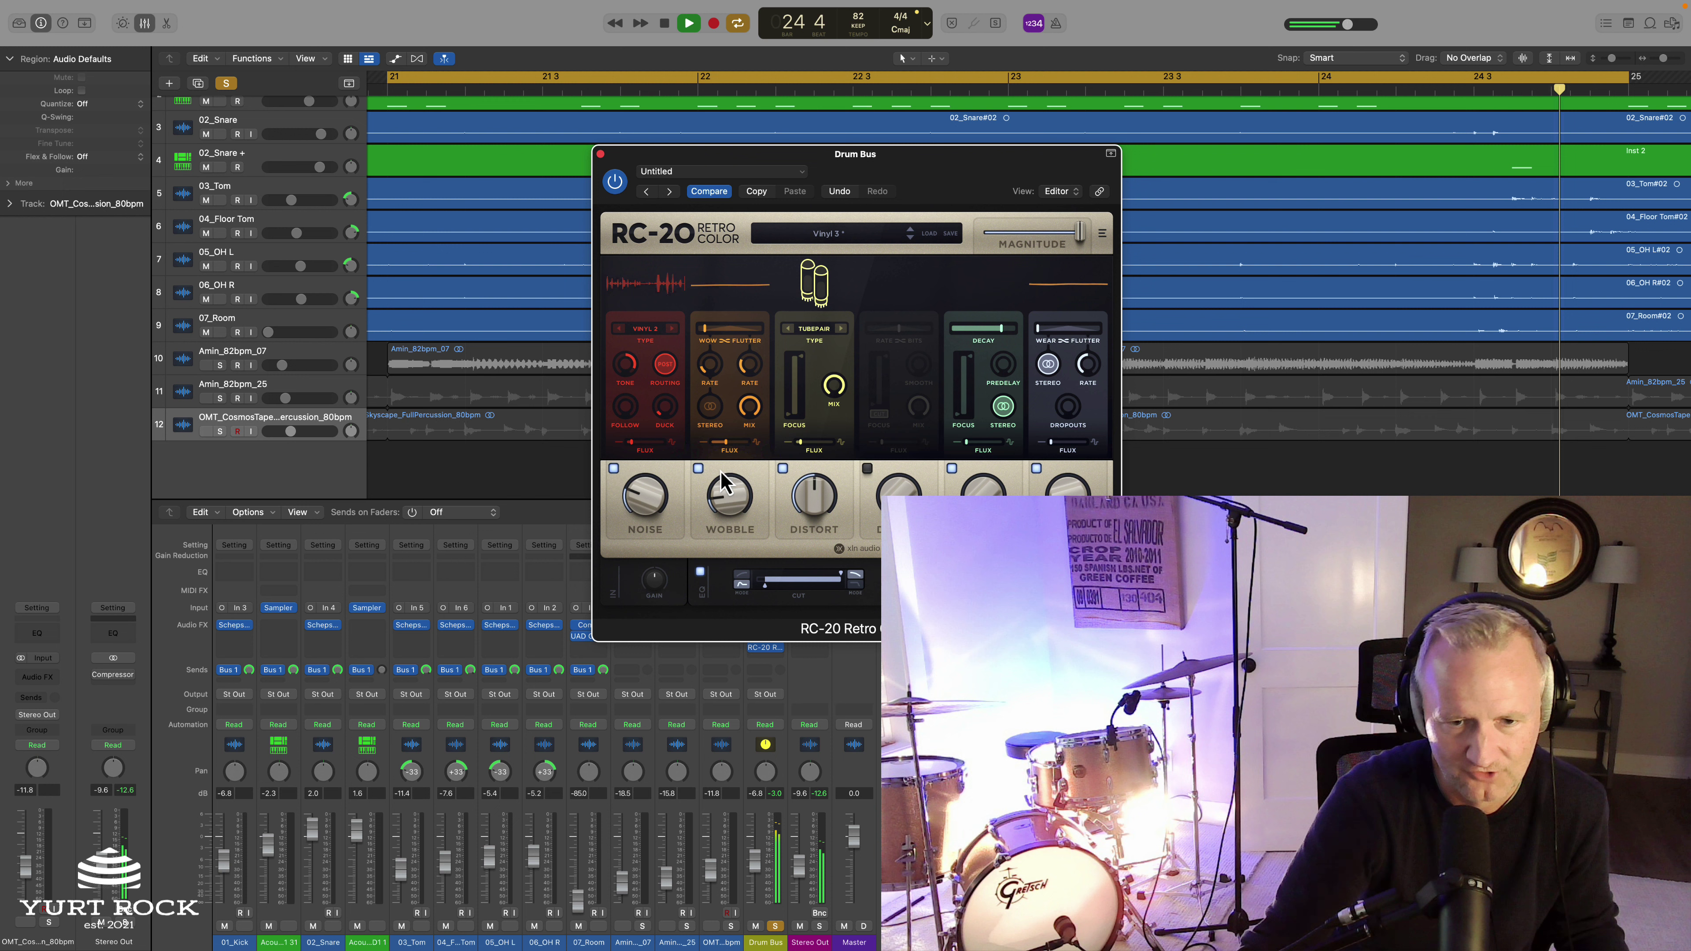
# Step: Set Wobble to about 47%, then switch the Wobble module off and close RC-20
pyautogui.moveTo(724, 476); pyautogui.dragTo(761, 381)
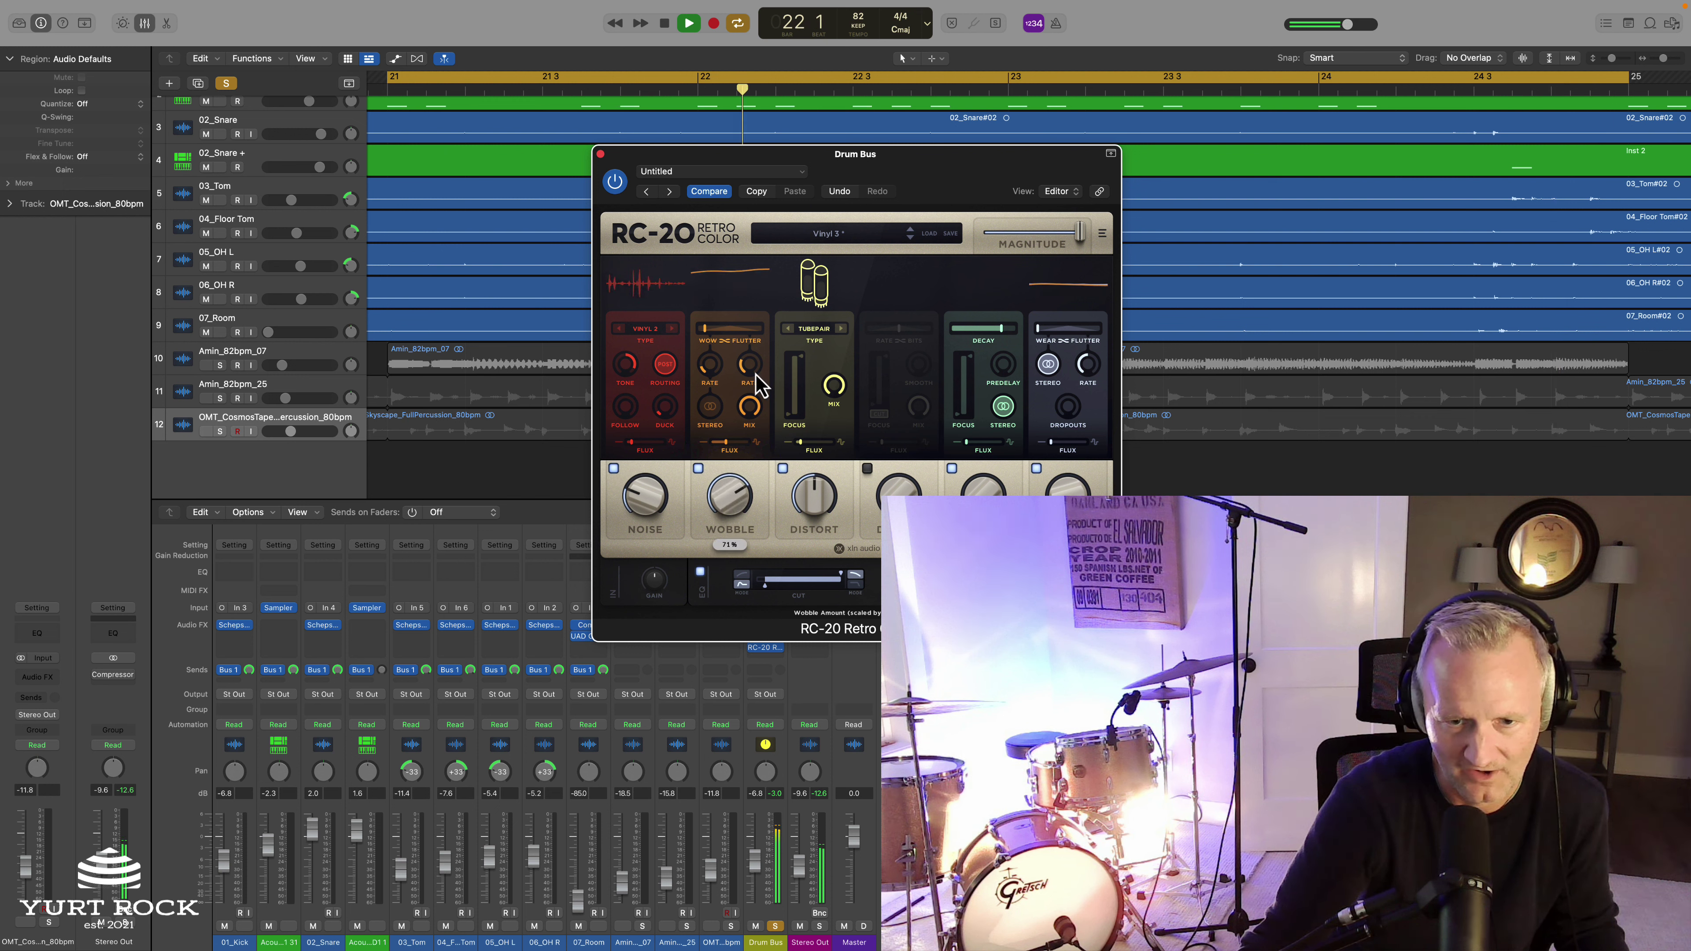
pyautogui.moveTo(735, 404); pyautogui.dragTo(729, 415)
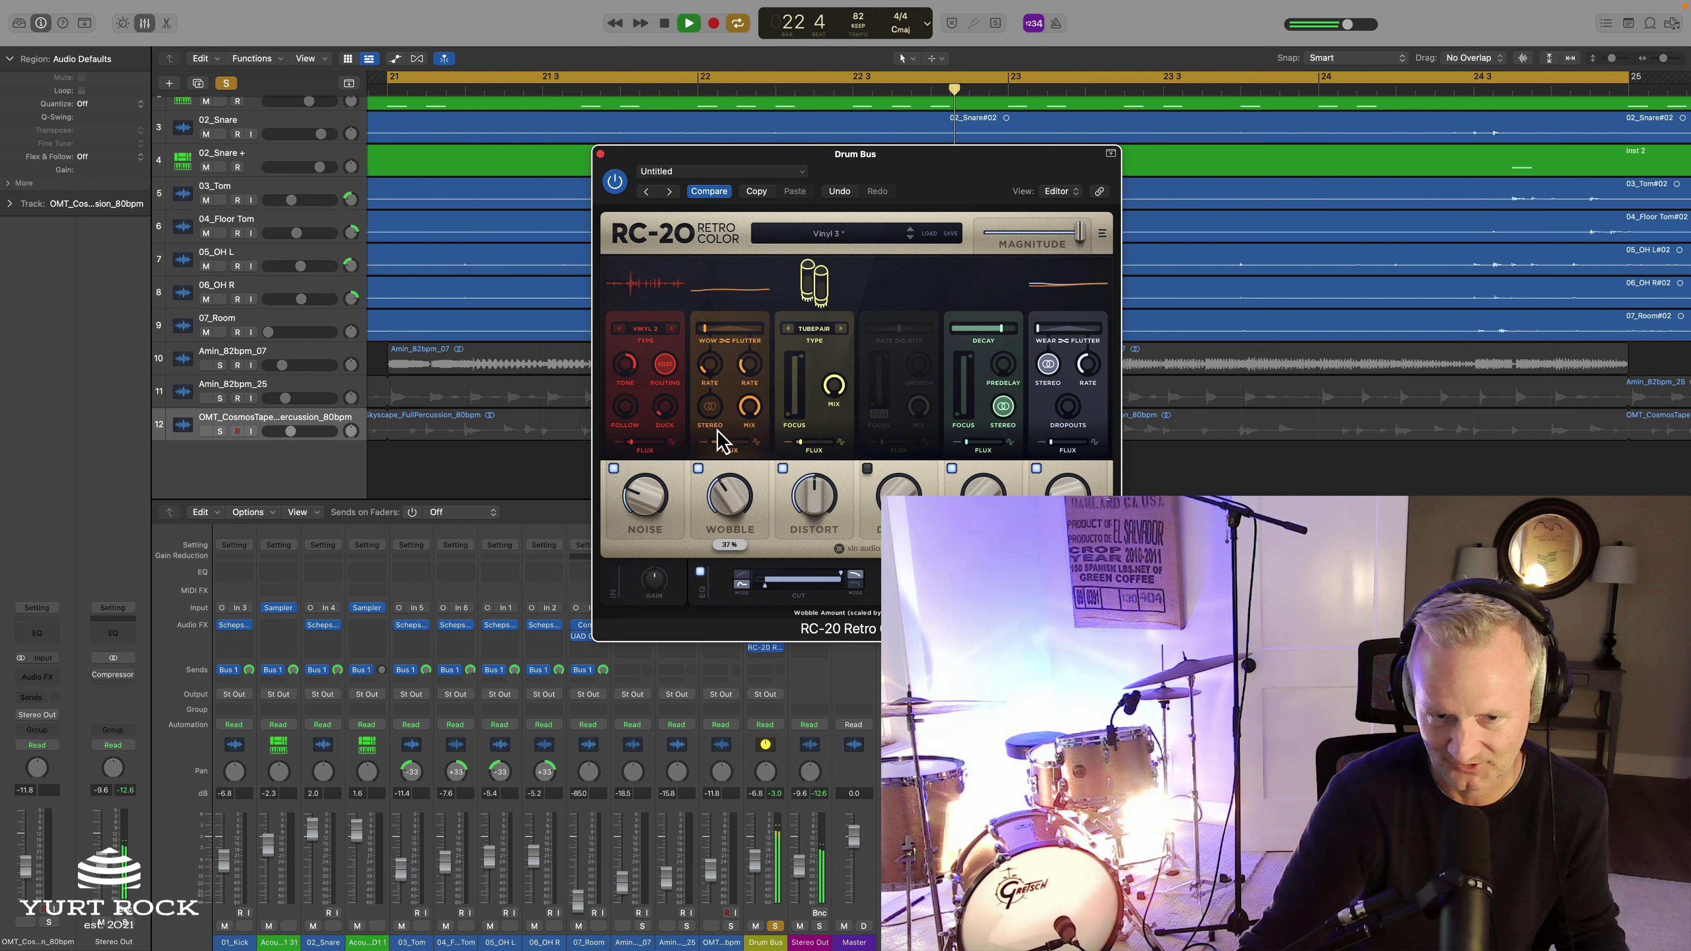
pyautogui.click(697, 469)
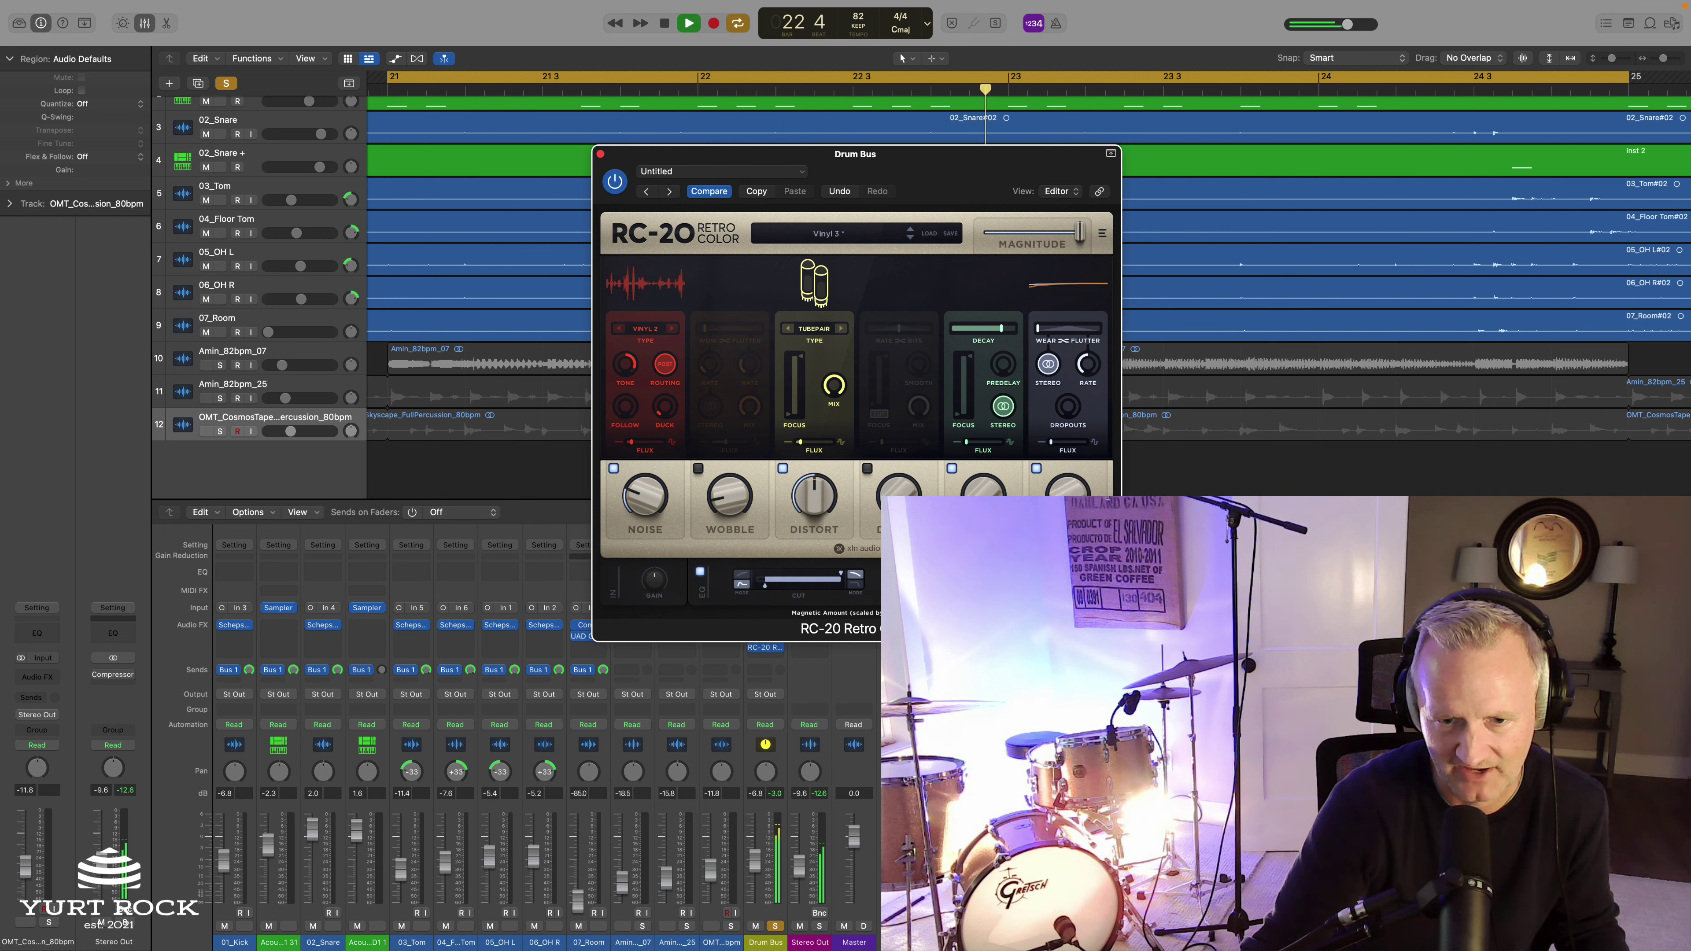
pyautogui.click(602, 156)
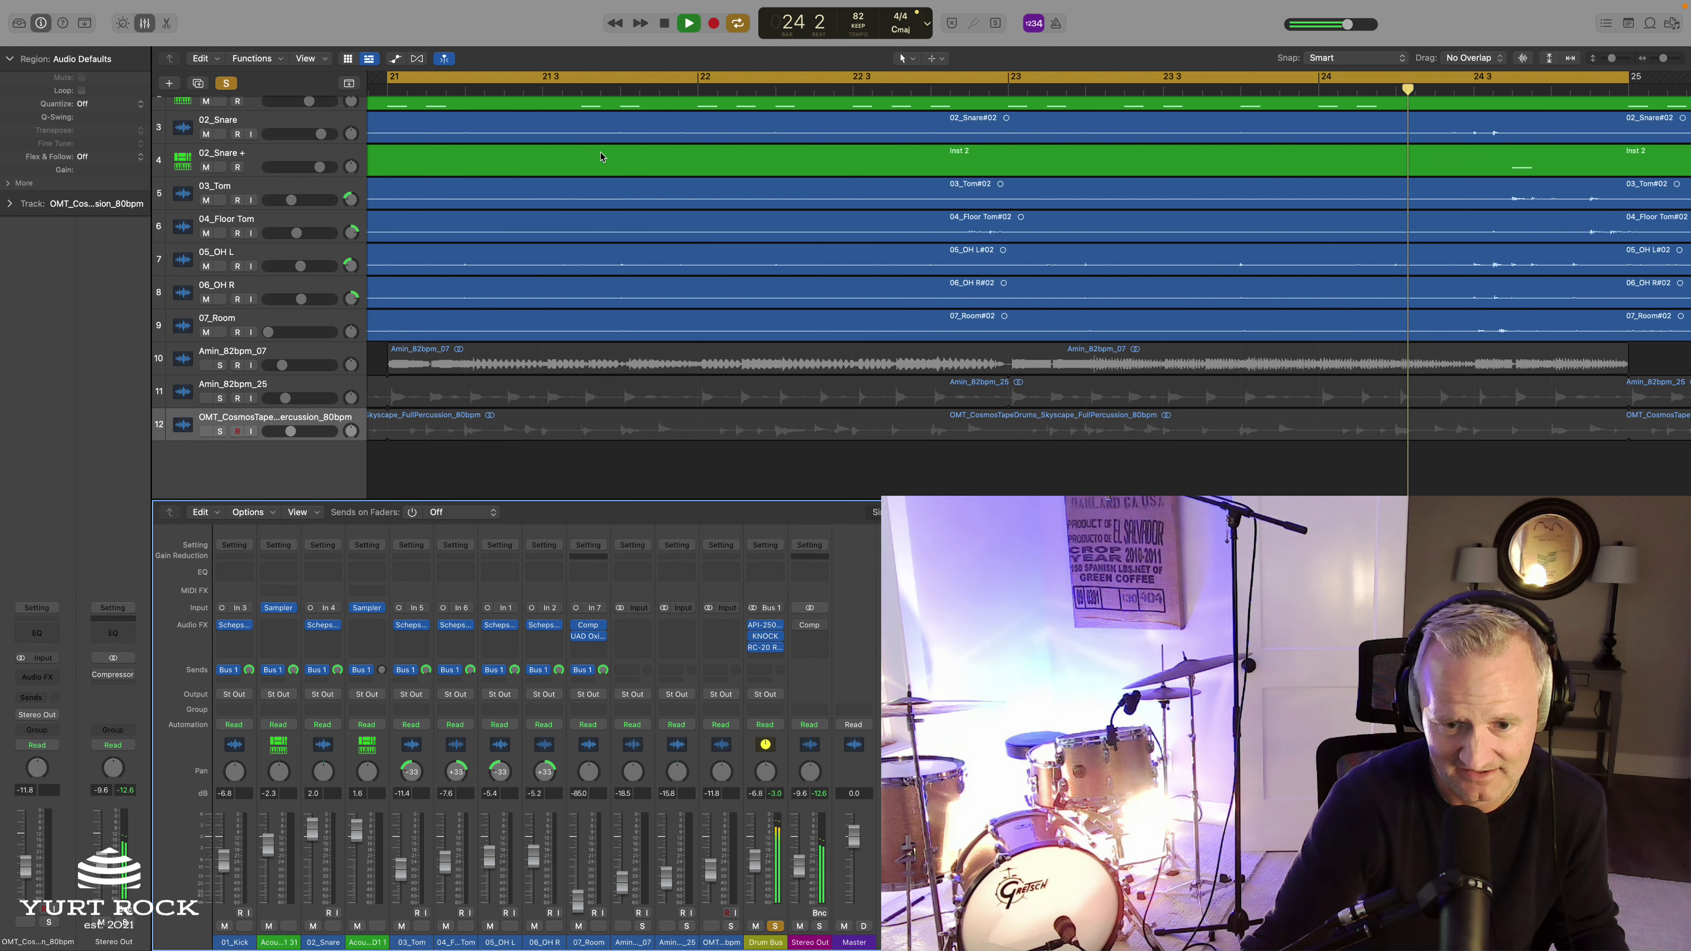
# Step: Stop playback, solo OMT percussion, Amin_82bpm_25 and Amin_82bpm_07, and play them
pyautogui.press('space')
pyautogui.click(731, 926)
pyautogui.click(685, 926)
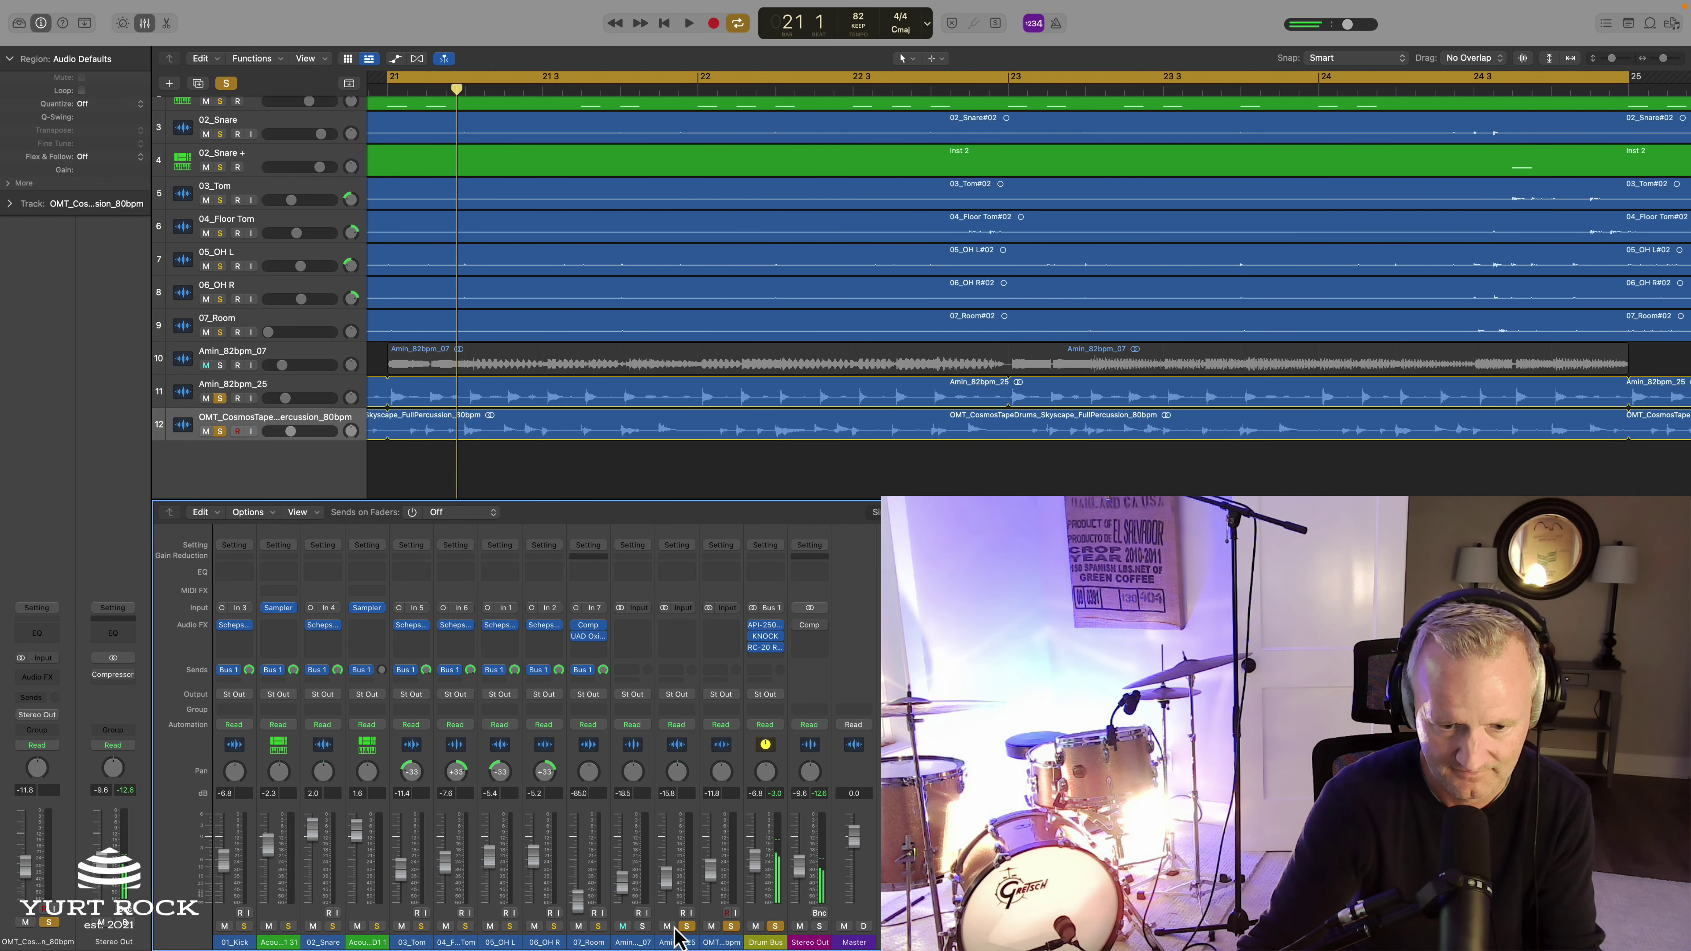
pyautogui.click(642, 926)
pyautogui.press('space')
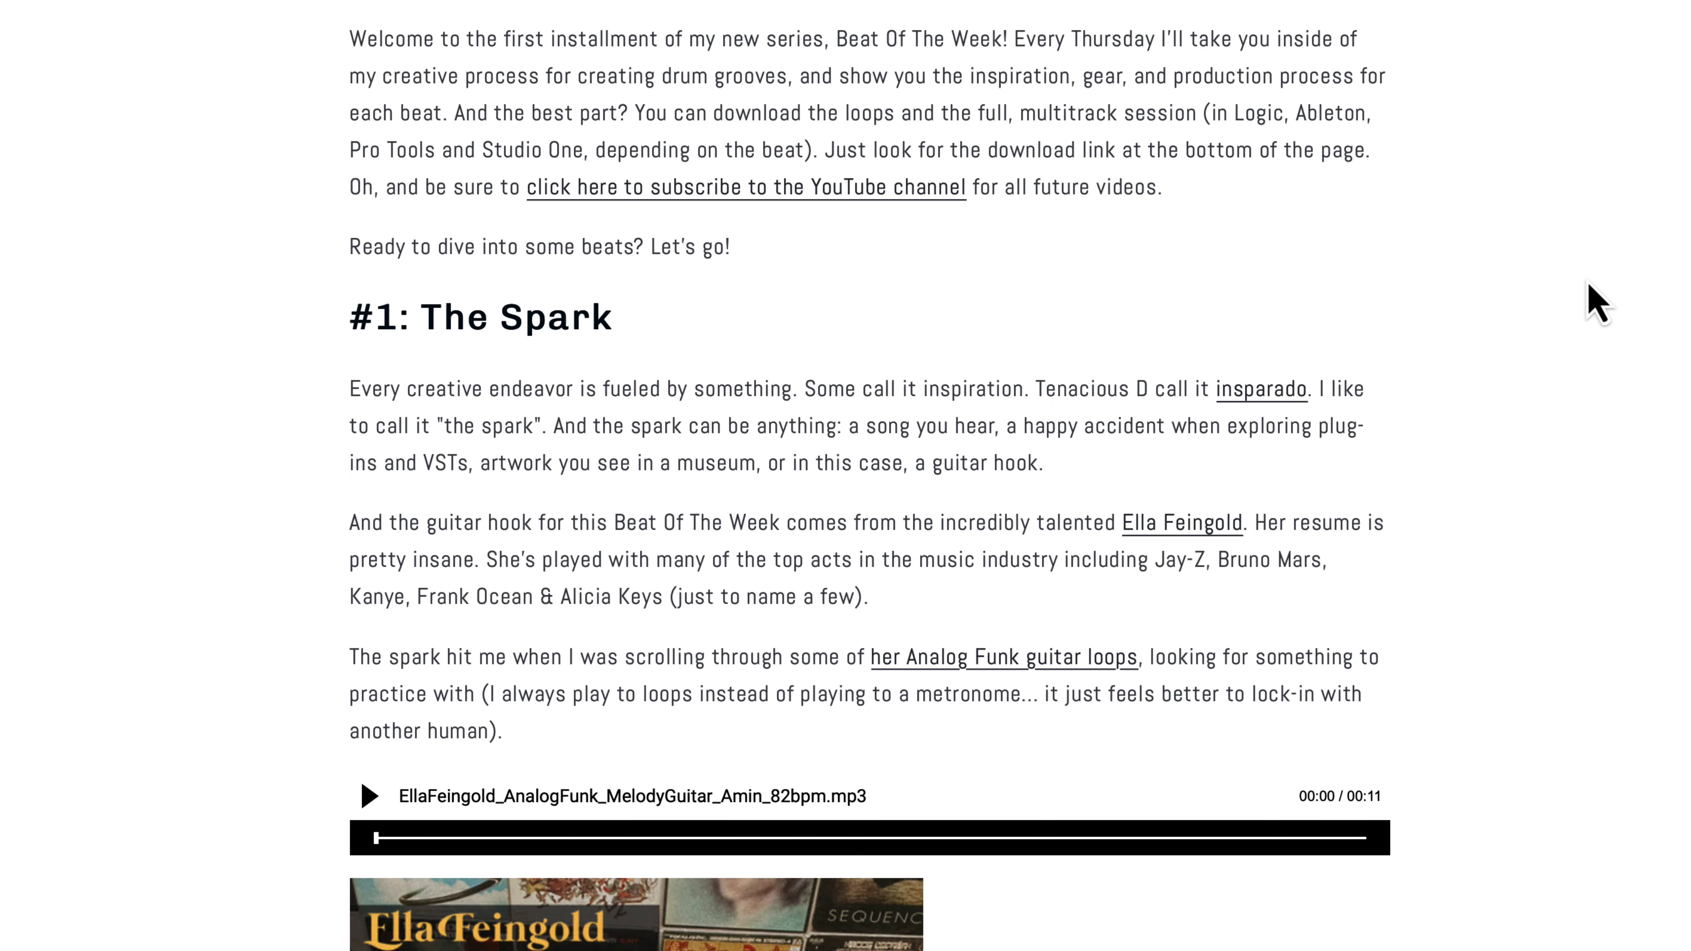
# Step: Scroll the Yurt Rock post past the MixedTrack_BeatOfTheWeek1_82bpm.mp3 player to '#3: The Free Download'
pyautogui.scroll(-20, 1595, 303)
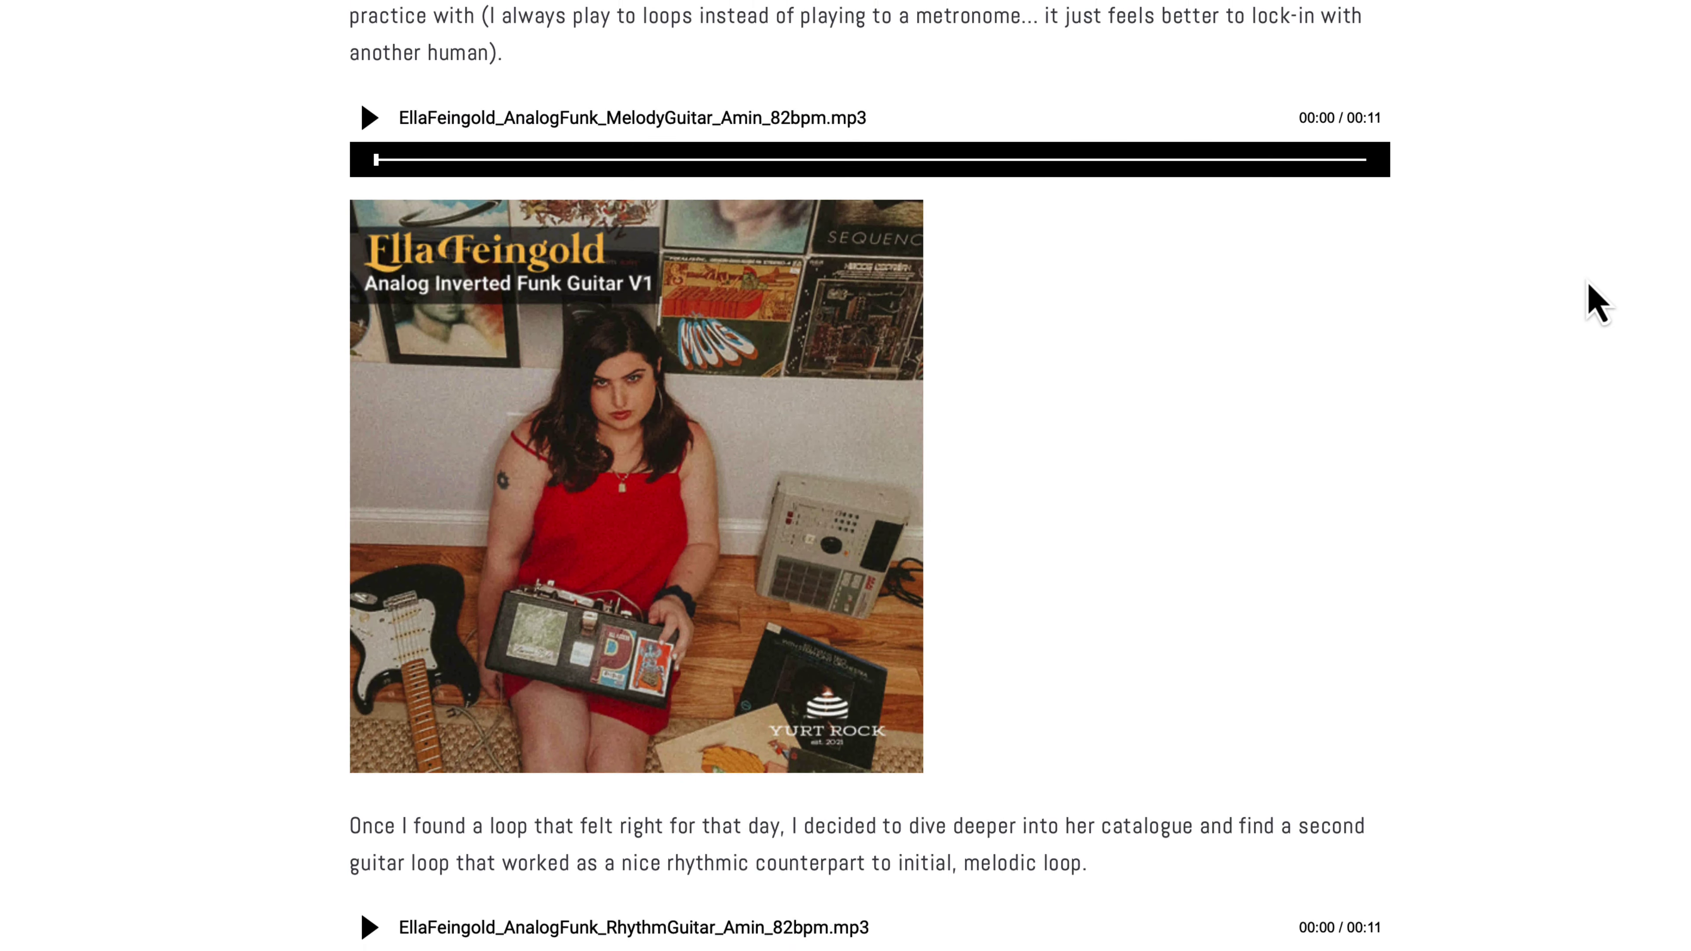
pyautogui.scroll(-20, 1595, 303)
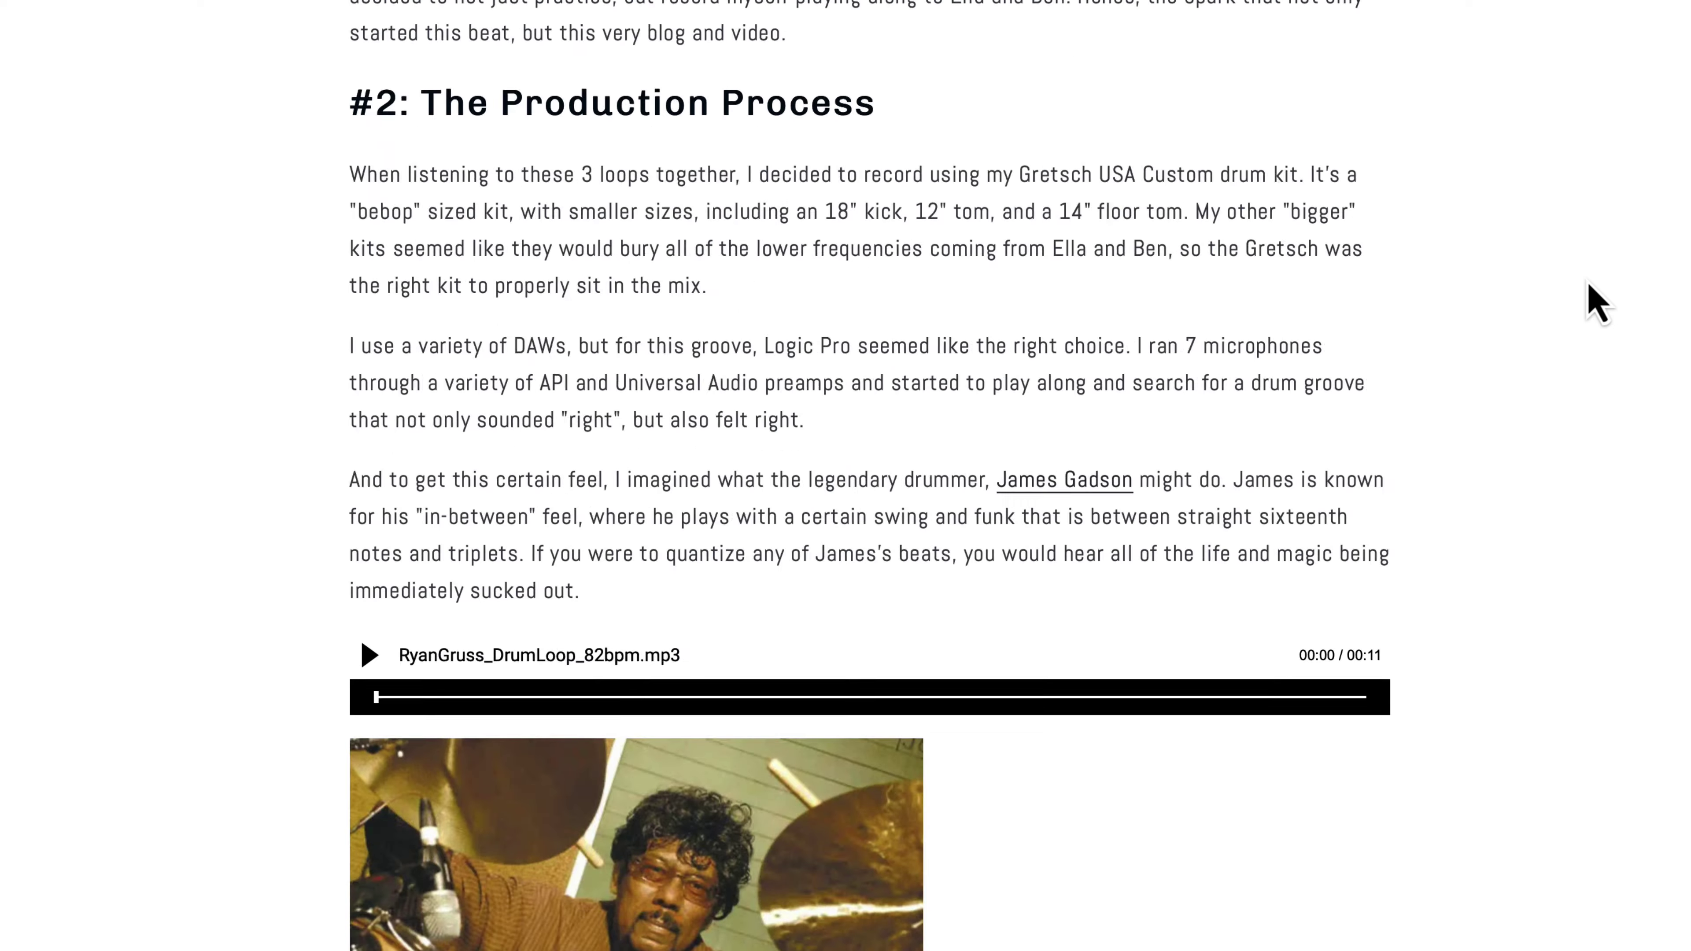
pyautogui.scroll(-20, 1595, 303)
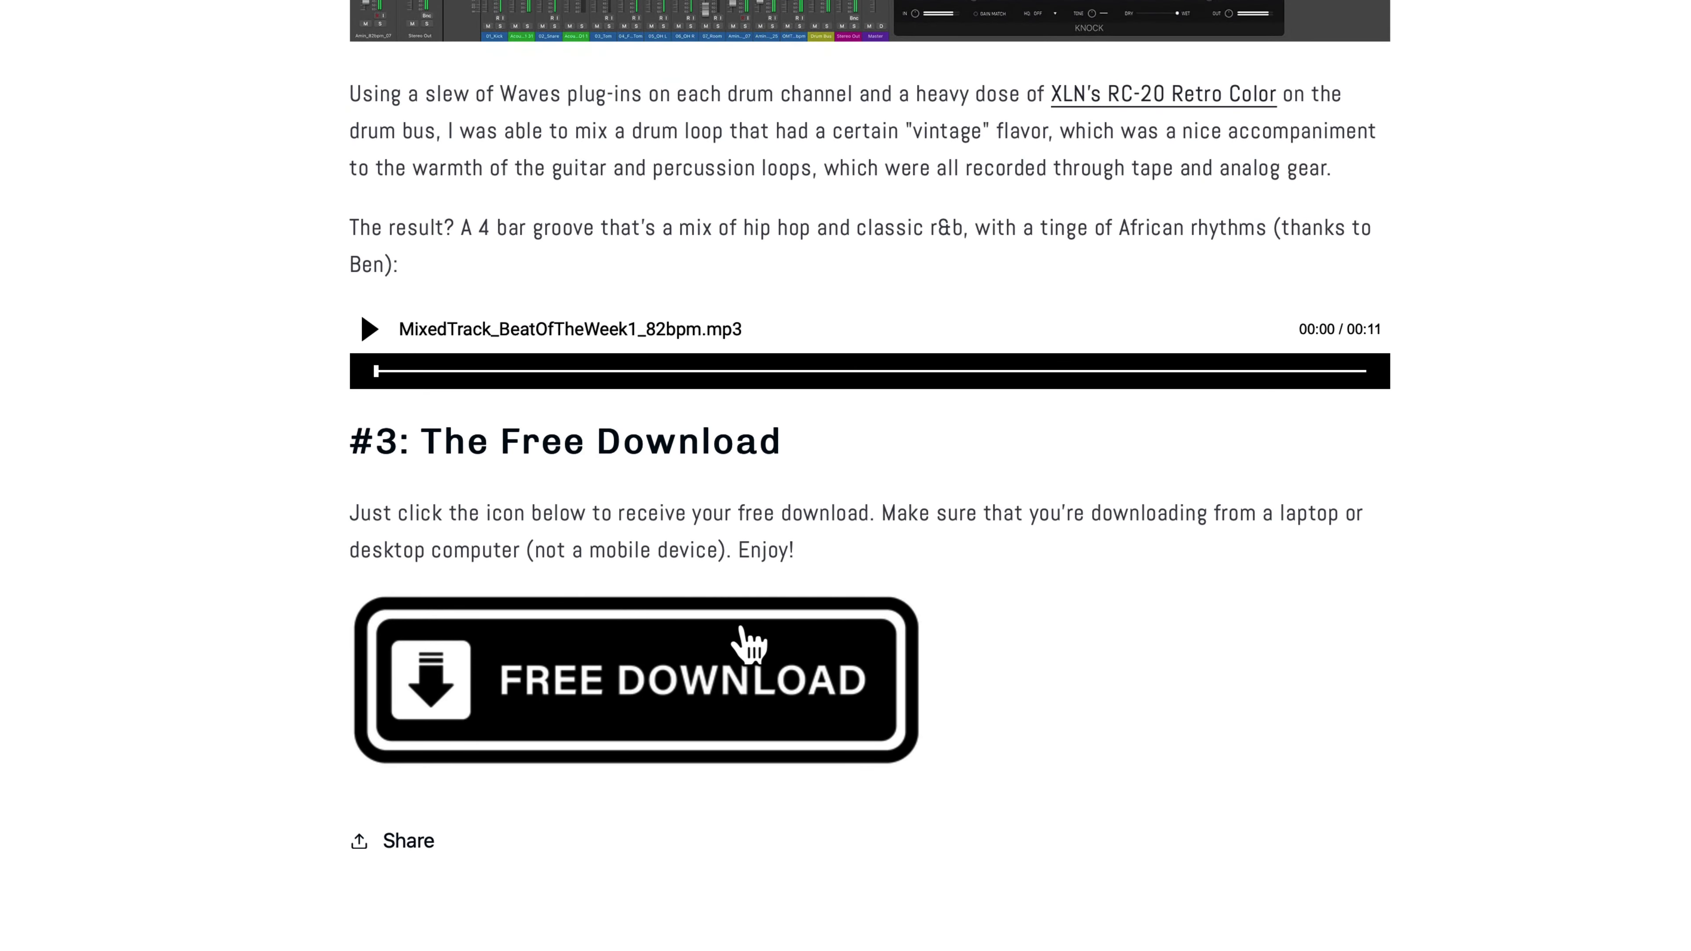